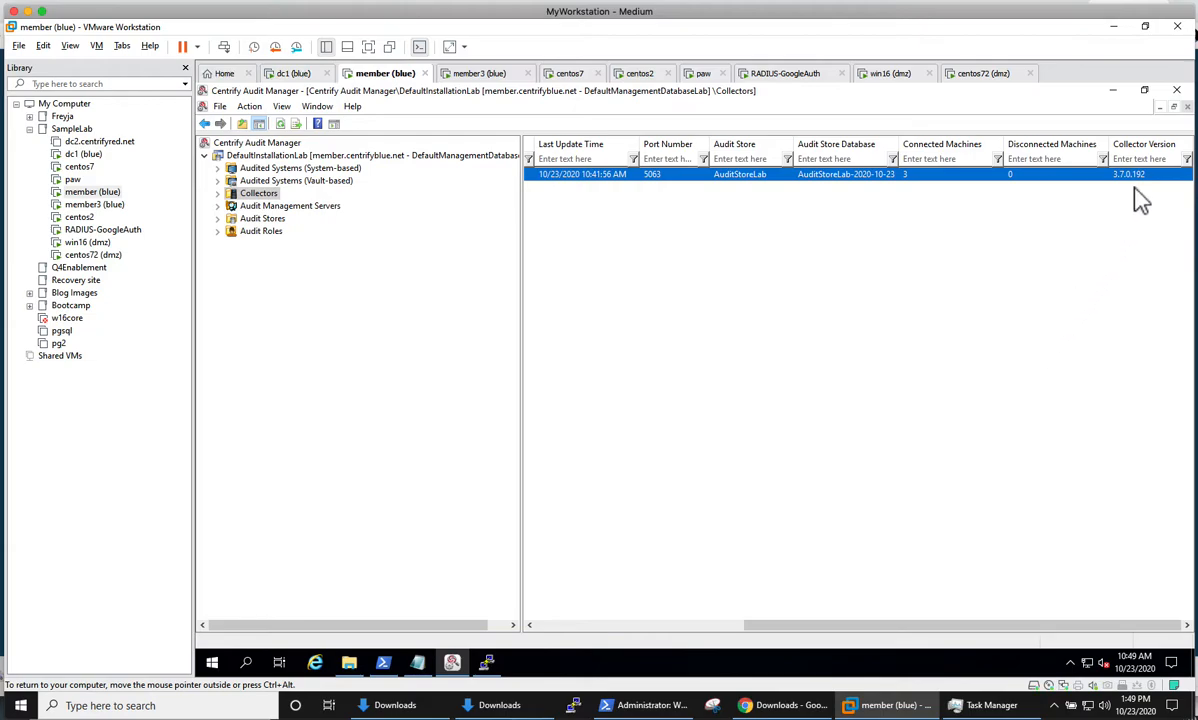
Examine the system-based audited systems, comparing their agent versions, offline store size, free disk space and connection details
{"action": "left_click", "coordinate": [272, 168]}
{"action": "left_click_drag", "start_coordinate": [790, 628], "coordinate": [1031, 633]}
{"action": "left_click", "coordinate": [1046, 624]}
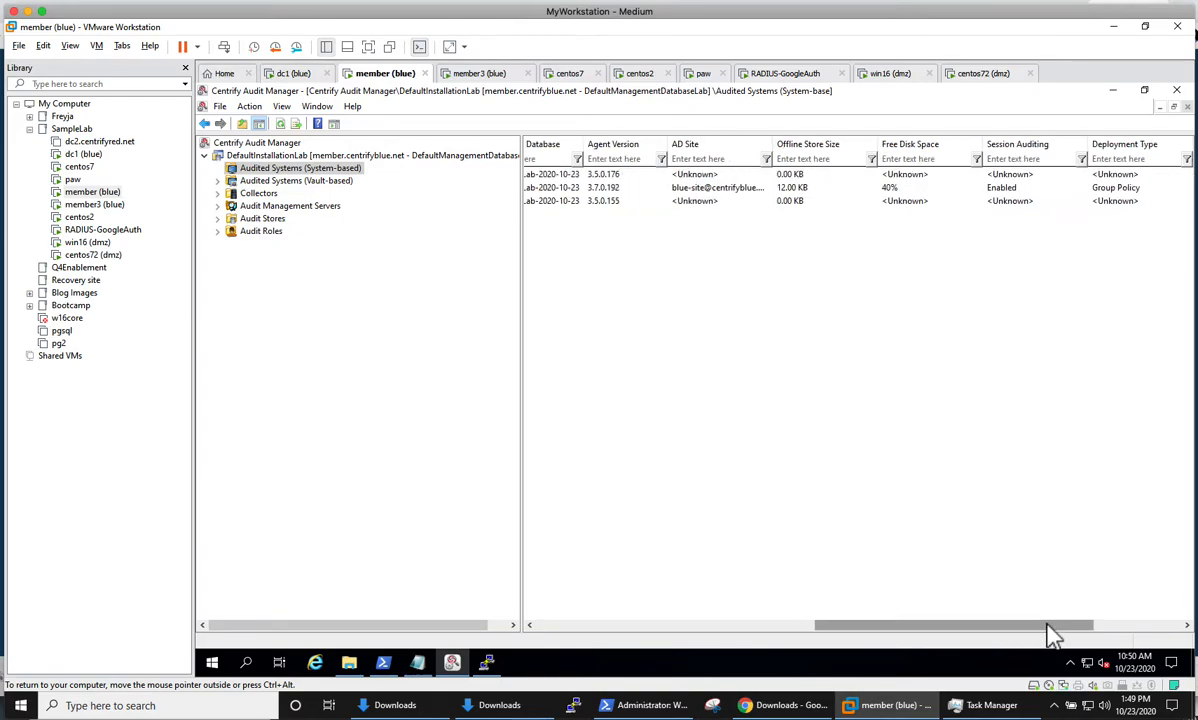
{"action": "left_click", "coordinate": [1094, 627]}
{"action": "left_click_drag", "start_coordinate": [1037, 628], "coordinate": [877, 641]}
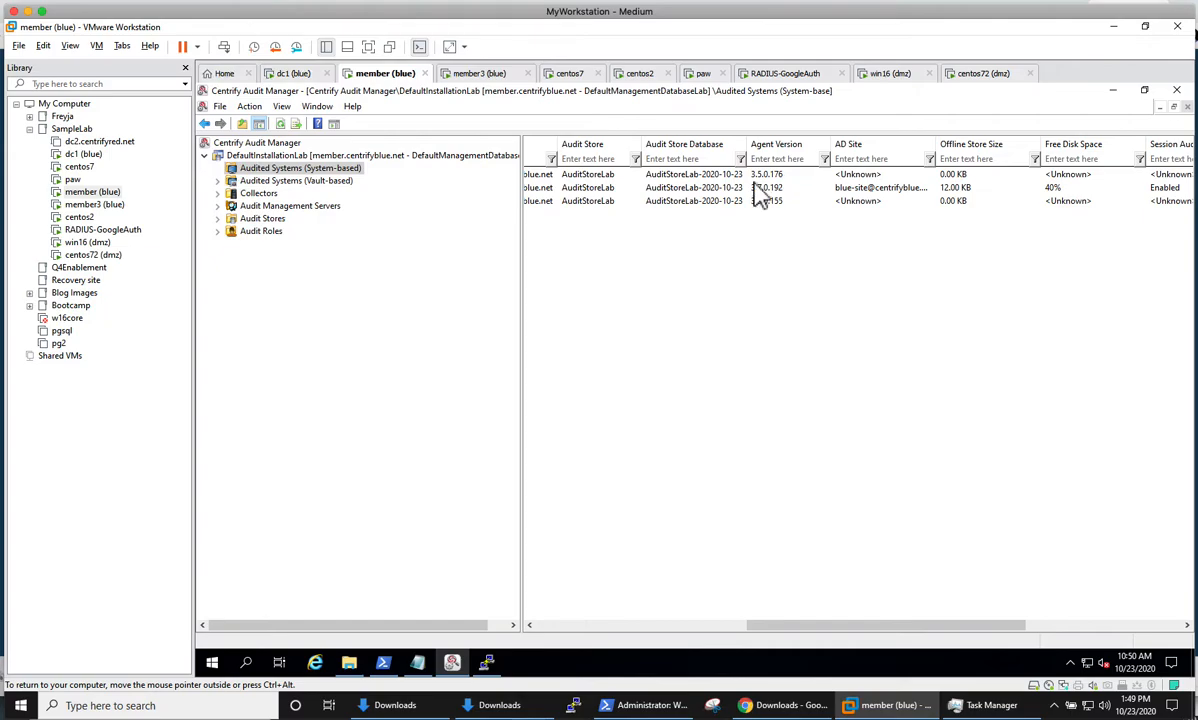
{"action": "left_click", "coordinate": [713, 187]}
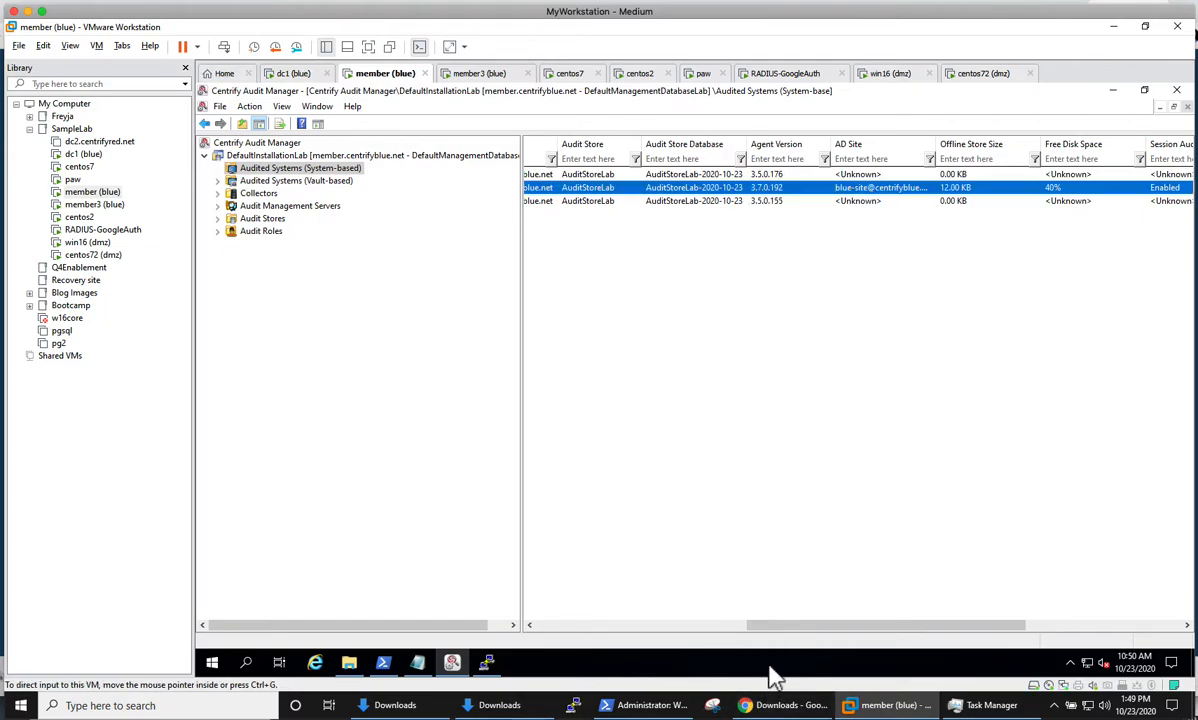
{"action": "left_click_drag", "start_coordinate": [781, 633], "coordinate": [513, 636]}
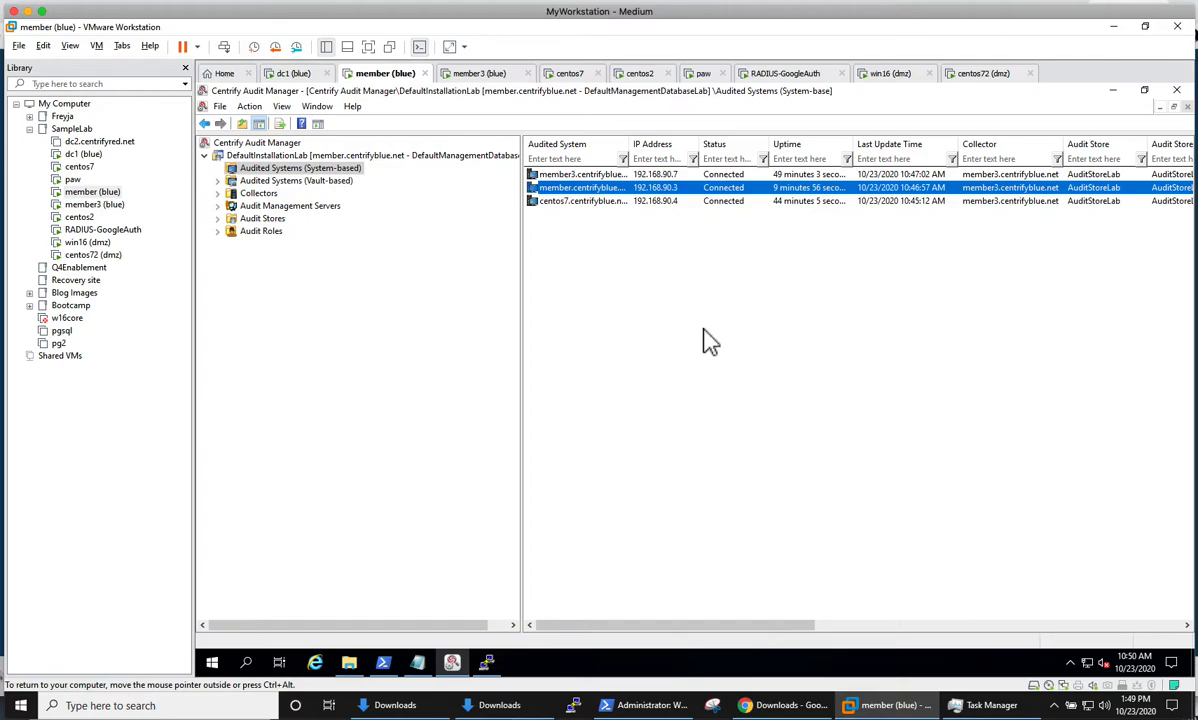
Switch to the centos7 terminal session and list the contents of the 2020 folder
{"action": "left_click", "coordinate": [486, 662]}
{"action": "left_click", "coordinate": [574, 320]}
{"action": "type", "text": "ls"}
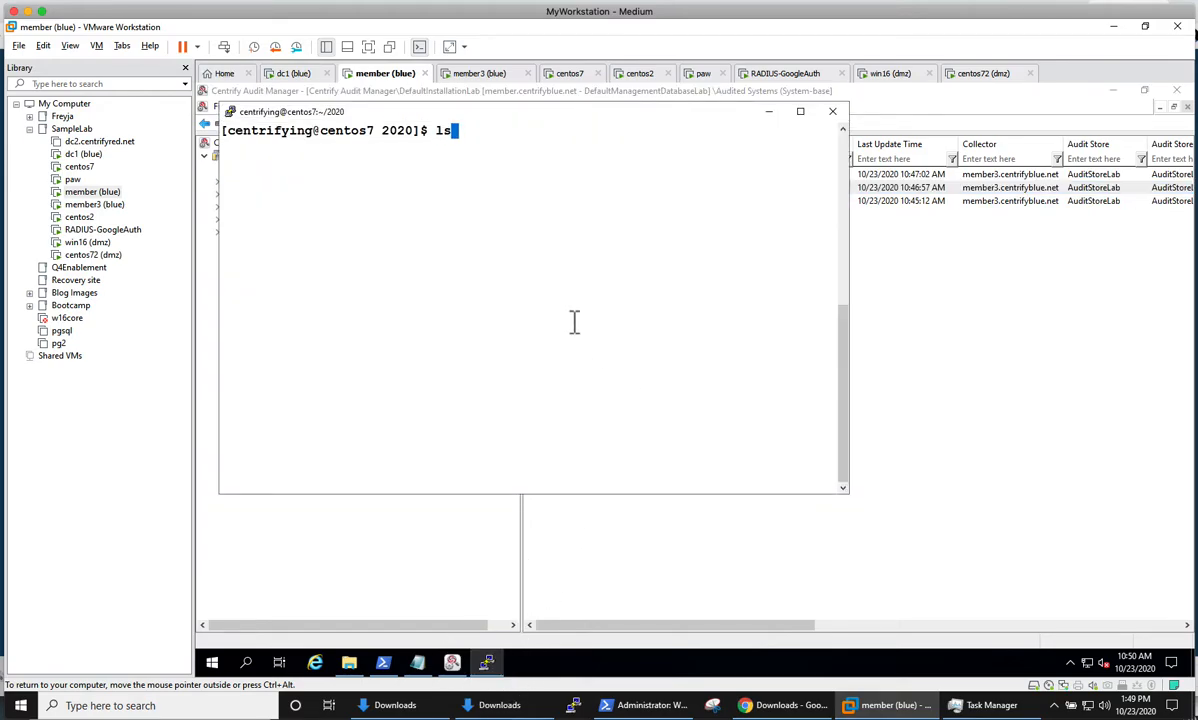
{"action": "key", "text": "Return"}
{"action": "type", "text": "yum"}
{"action": "key", "text": "BackSpace"}
{"action": "key", "text": "BackSpace"}
{"action": "key", "text": "BackSpace"}
{"action": "key", "text": "BackSpace"}
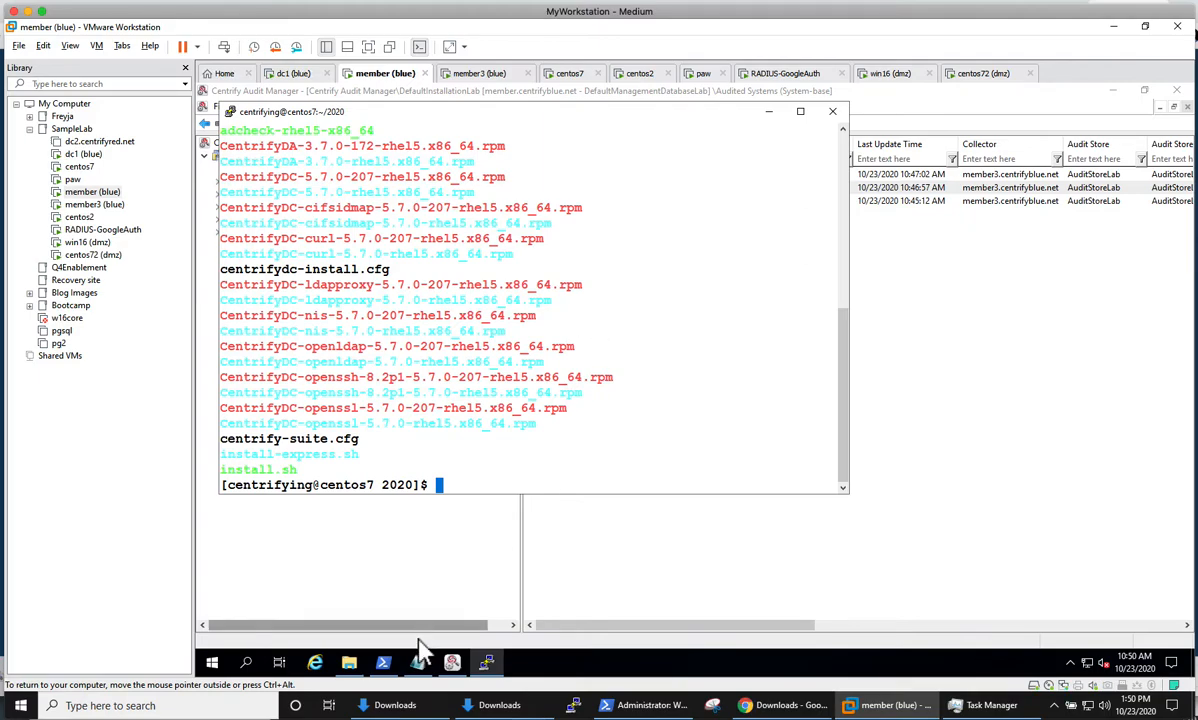
{"action": "left_click", "coordinate": [383, 662]}
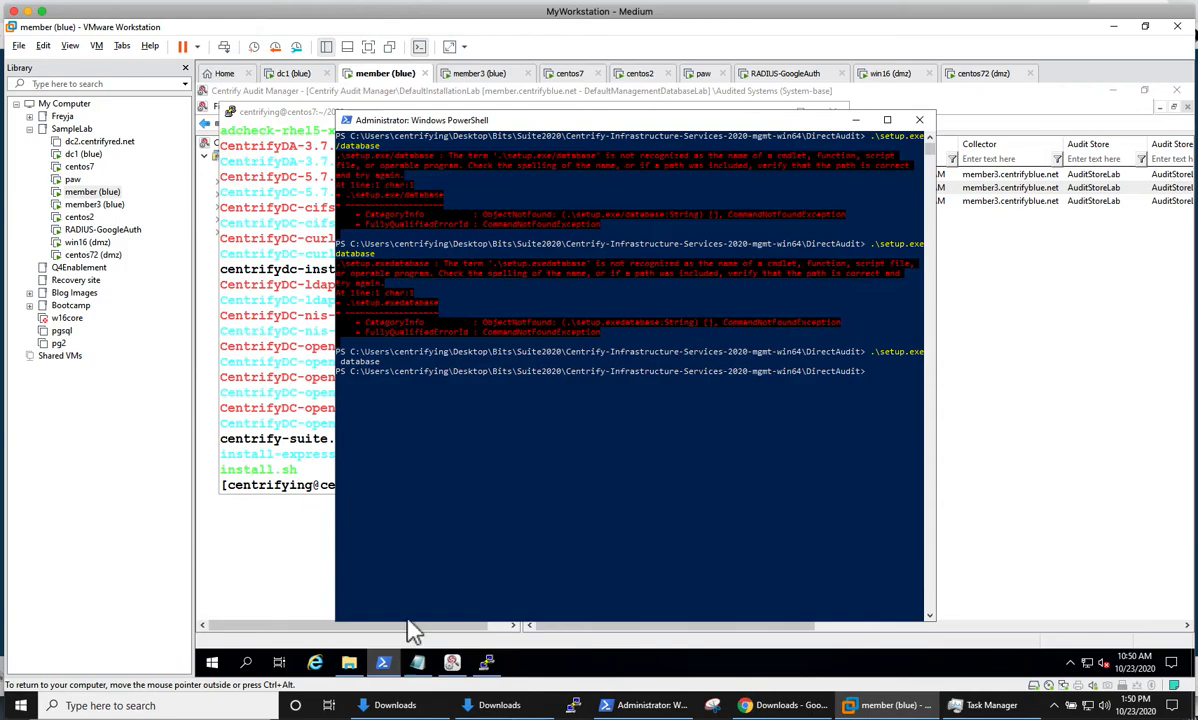
{"action": "left_click", "coordinate": [852, 121]}
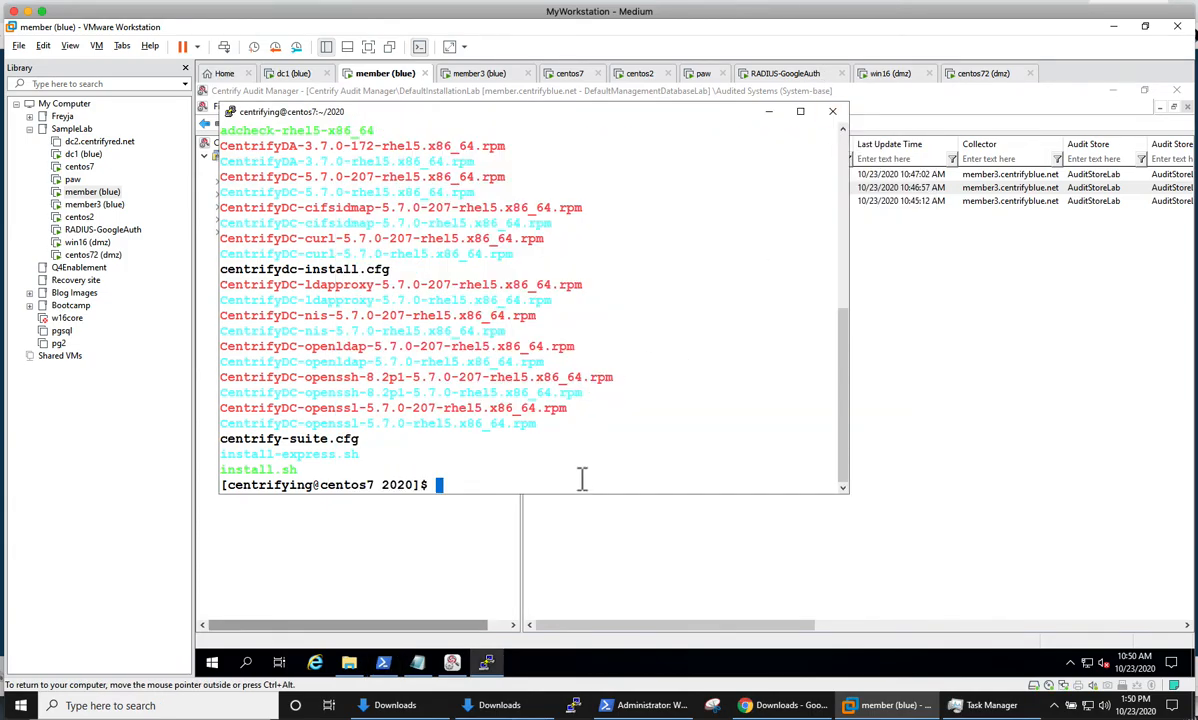
Switch to Chrome and review the supported UNIX/Linux platforms in the Centrify Infrastructure Services release notes
{"action": "left_click", "coordinate": [782, 705]}
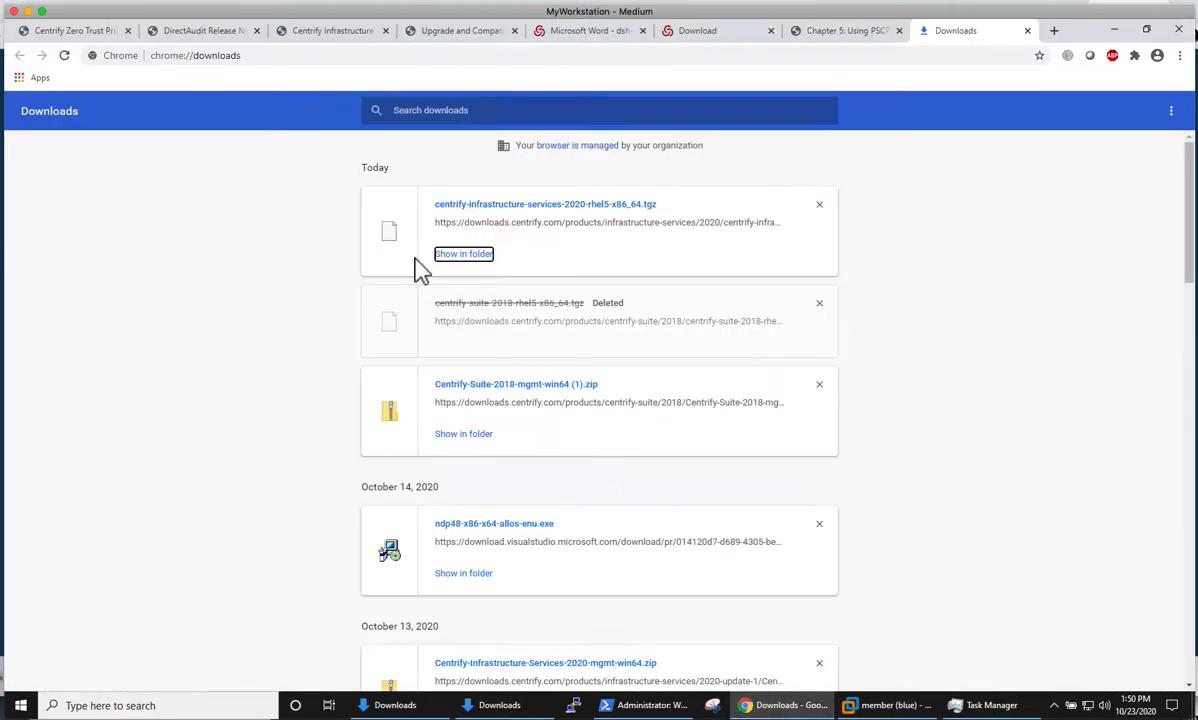
{"action": "left_click", "coordinate": [88, 31]}
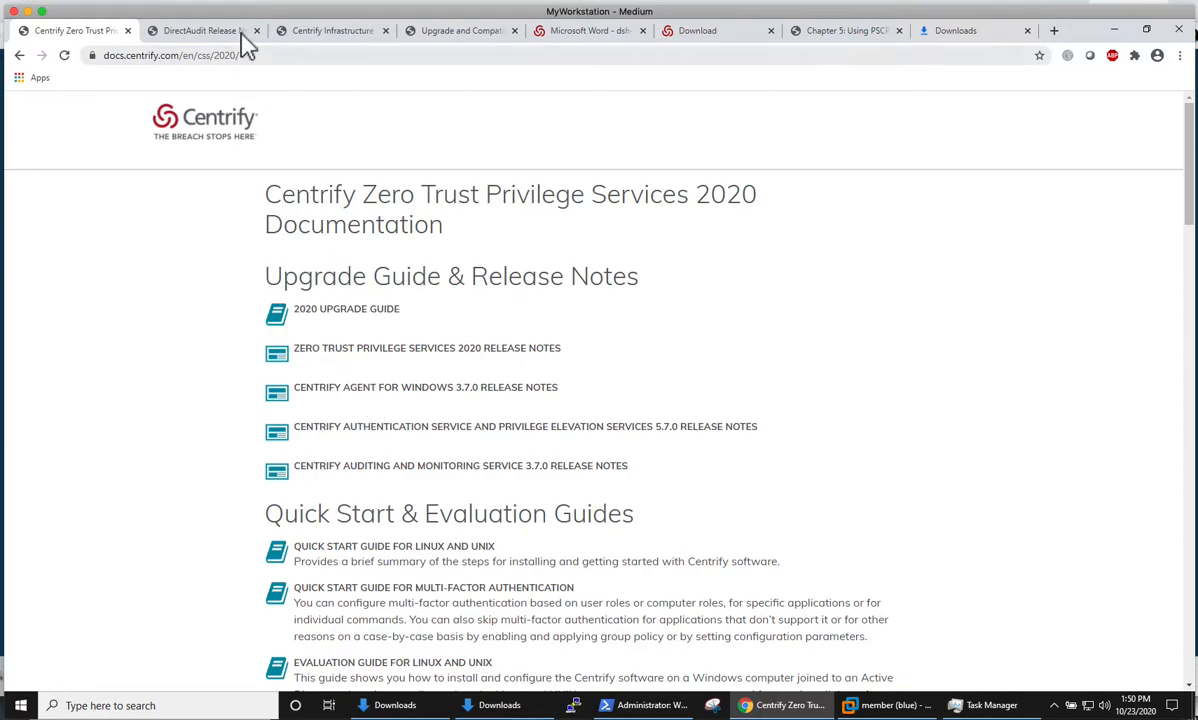
{"action": "left_click", "coordinate": [300, 31]}
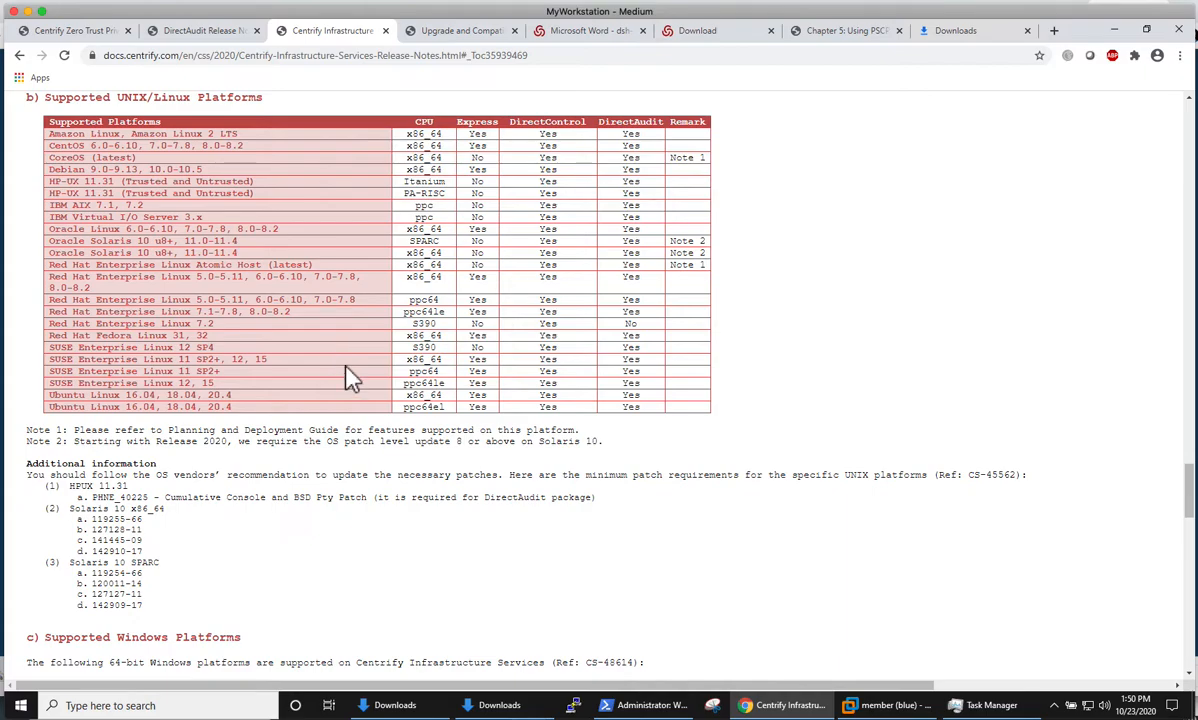
{"action": "scroll", "coordinate": [345, 370], "scroll_direction": "up", "scroll_amount": 2}
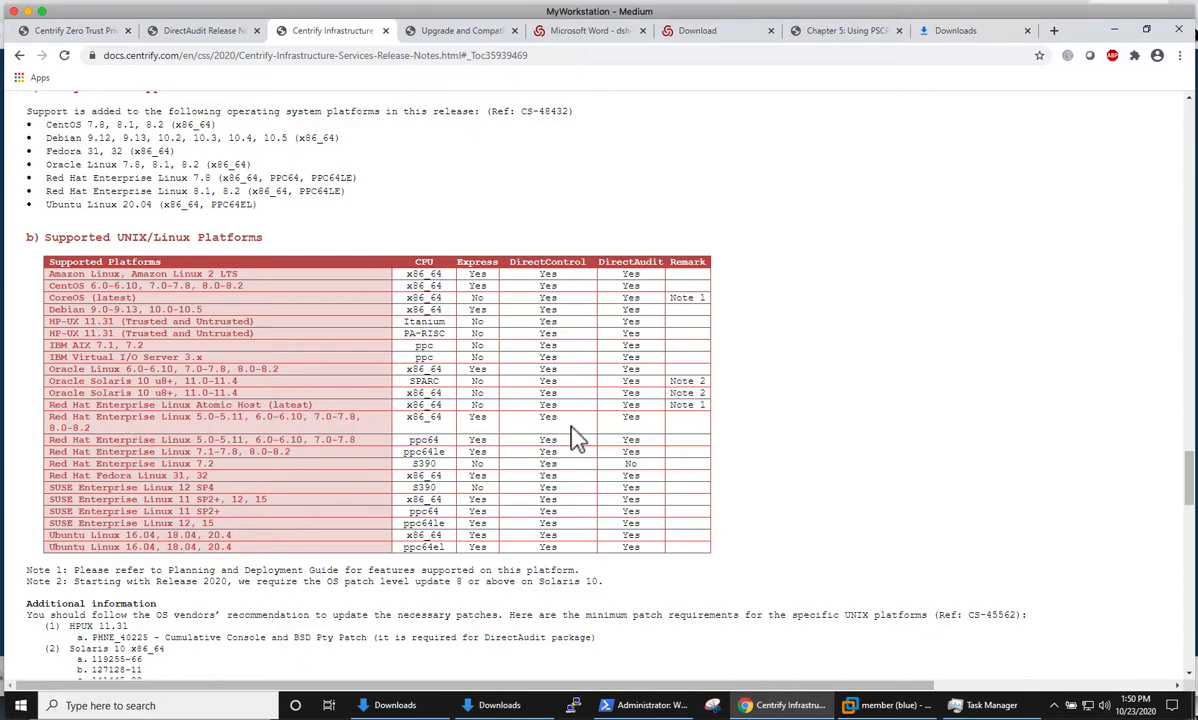
Open the DirectAudit release notes and highlight the video data loss warning and the three-step component upgrade order
{"action": "left_click", "coordinate": [210, 32]}
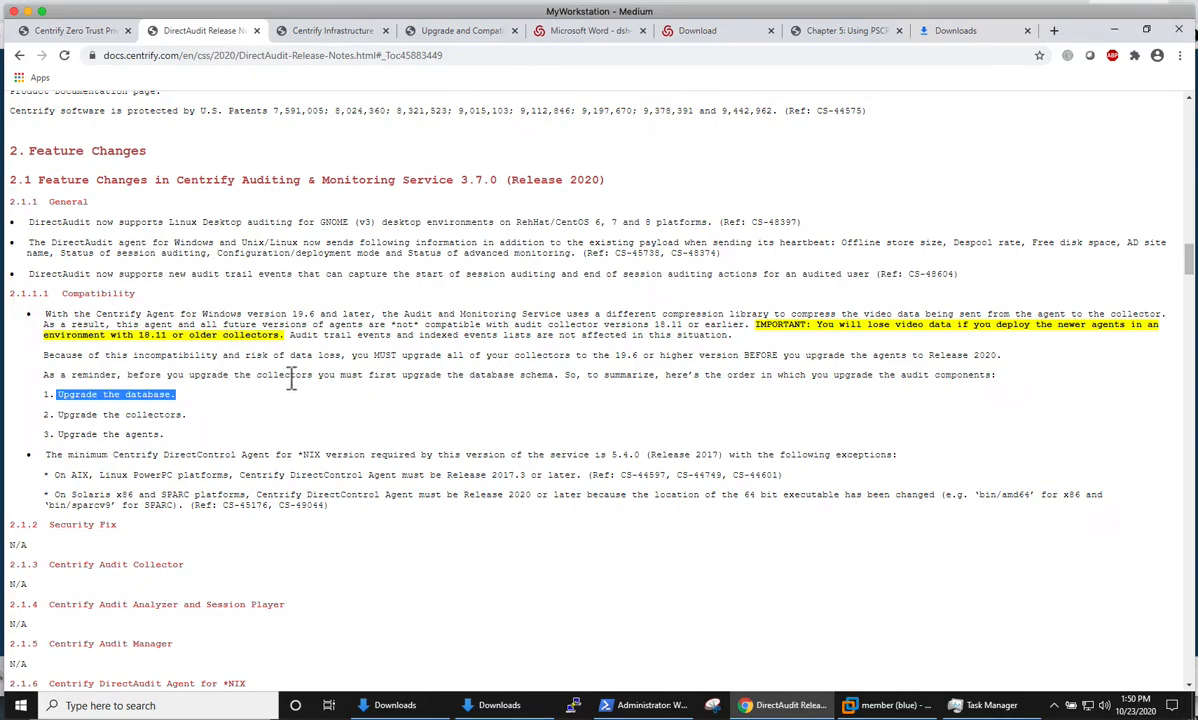
{"action": "left_click_drag", "start_coordinate": [755, 324], "coordinate": [284, 336]}
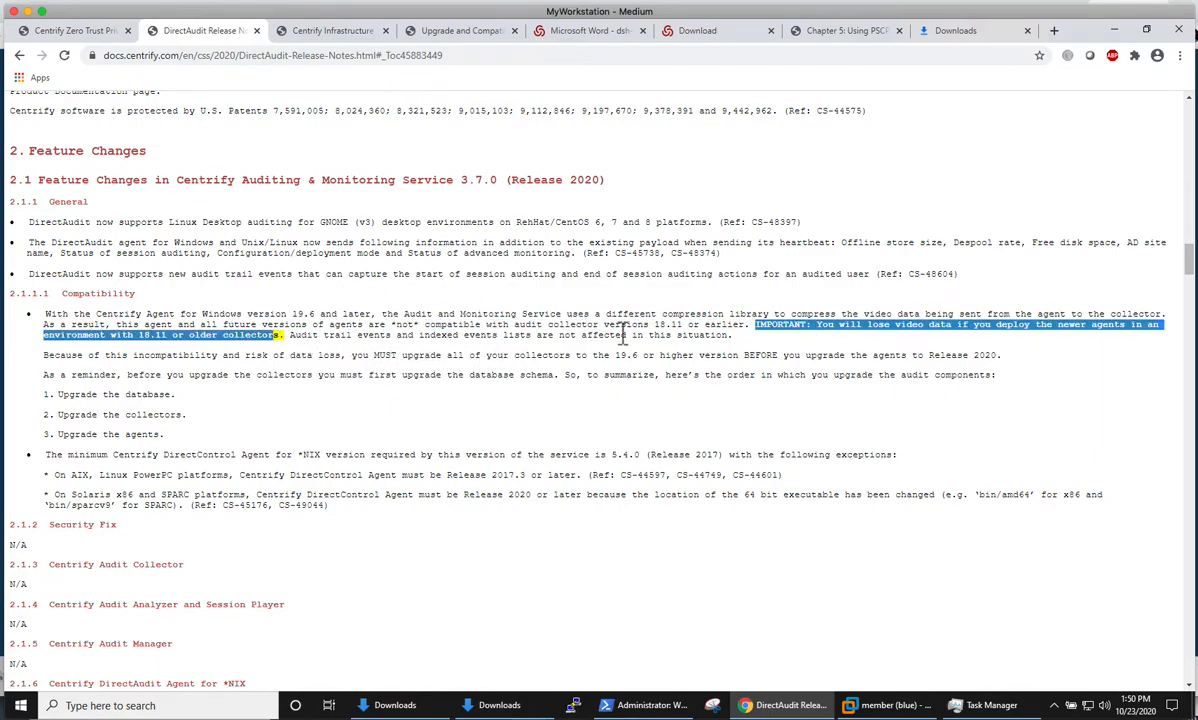
{"action": "left_click_drag", "start_coordinate": [198, 428], "coordinate": [45, 402]}
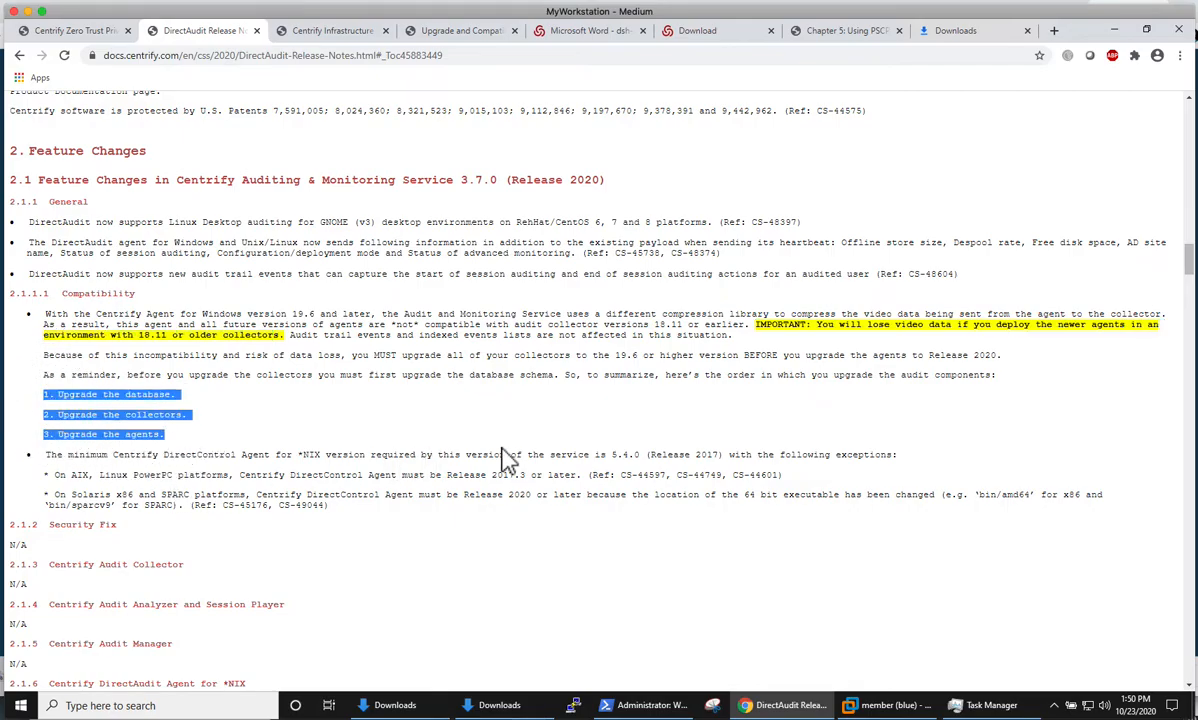
Review the Release 2020 feature changes in the DirectAudit release notes, including the general changes on desktop auditing and agent heartbeat information
{"action": "scroll", "coordinate": [524, 455], "scroll_direction": "down", "scroll_amount": 3}
{"action": "scroll", "coordinate": [530, 450], "scroll_direction": "down", "scroll_amount": 3}
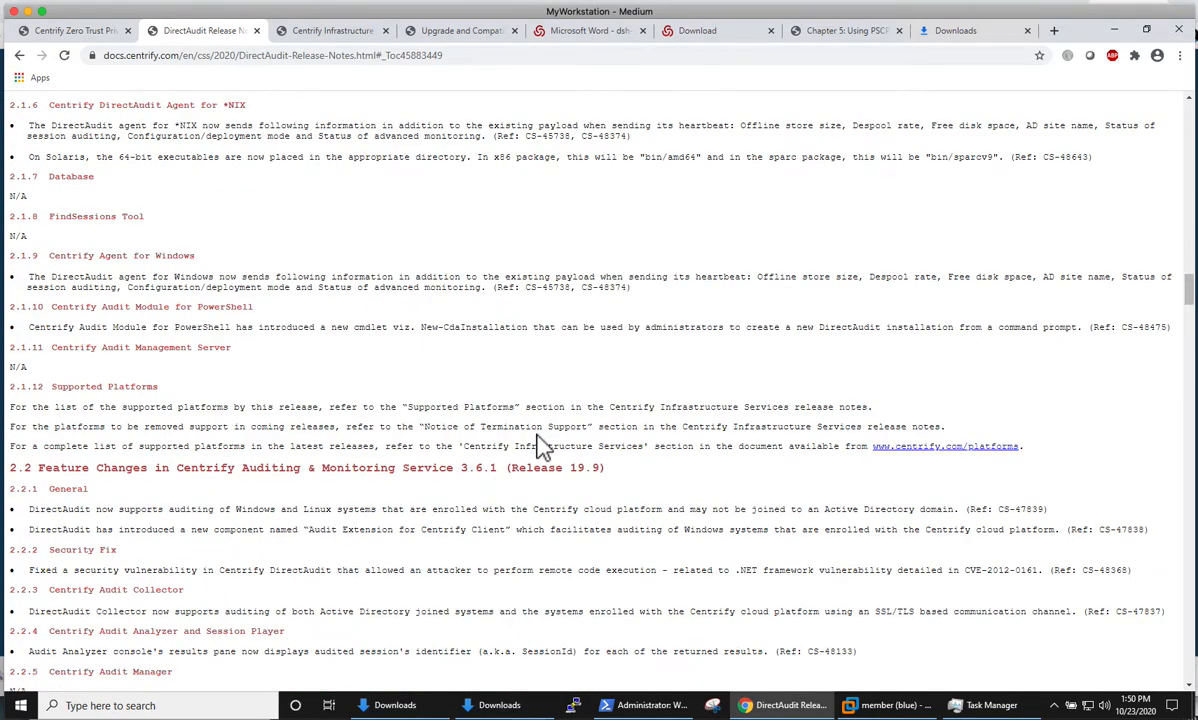
{"action": "scroll", "coordinate": [538, 446], "scroll_direction": "up", "scroll_amount": 6}
{"action": "scroll", "coordinate": [538, 446], "scroll_direction": "up", "scroll_amount": 6}
{"action": "scroll", "coordinate": [538, 447], "scroll_direction": "down", "scroll_amount": 3}
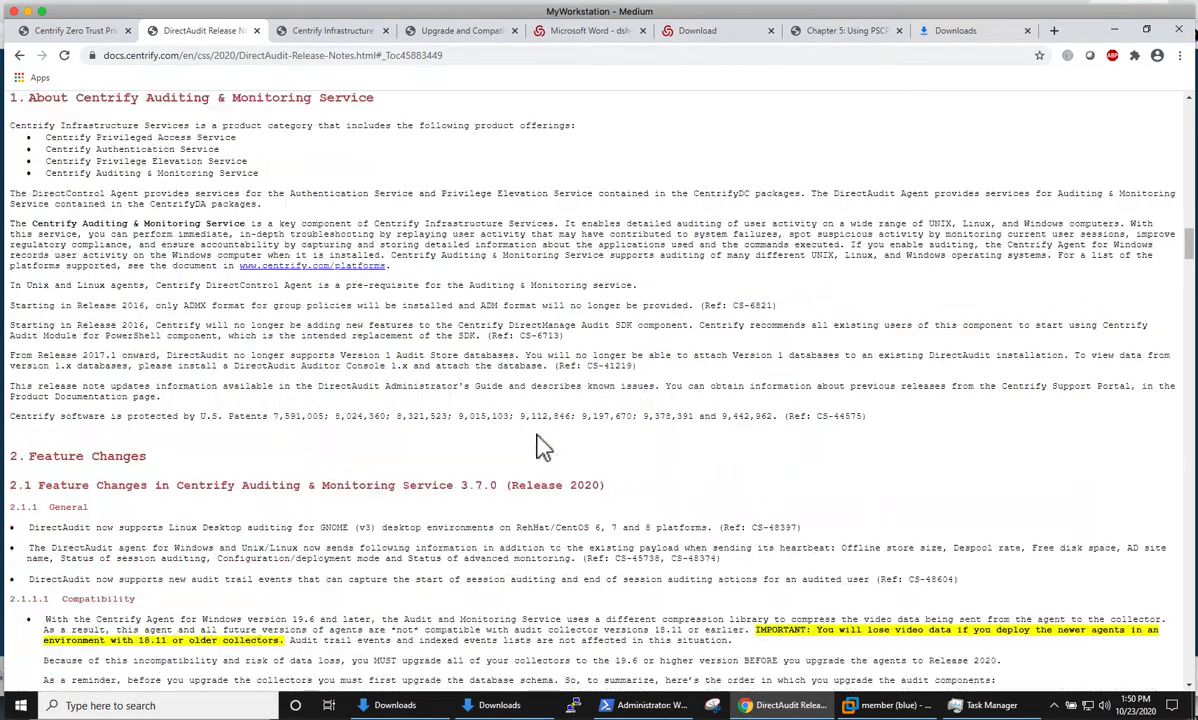
{"action": "scroll", "coordinate": [540, 450], "scroll_direction": "up", "scroll_amount": 10}
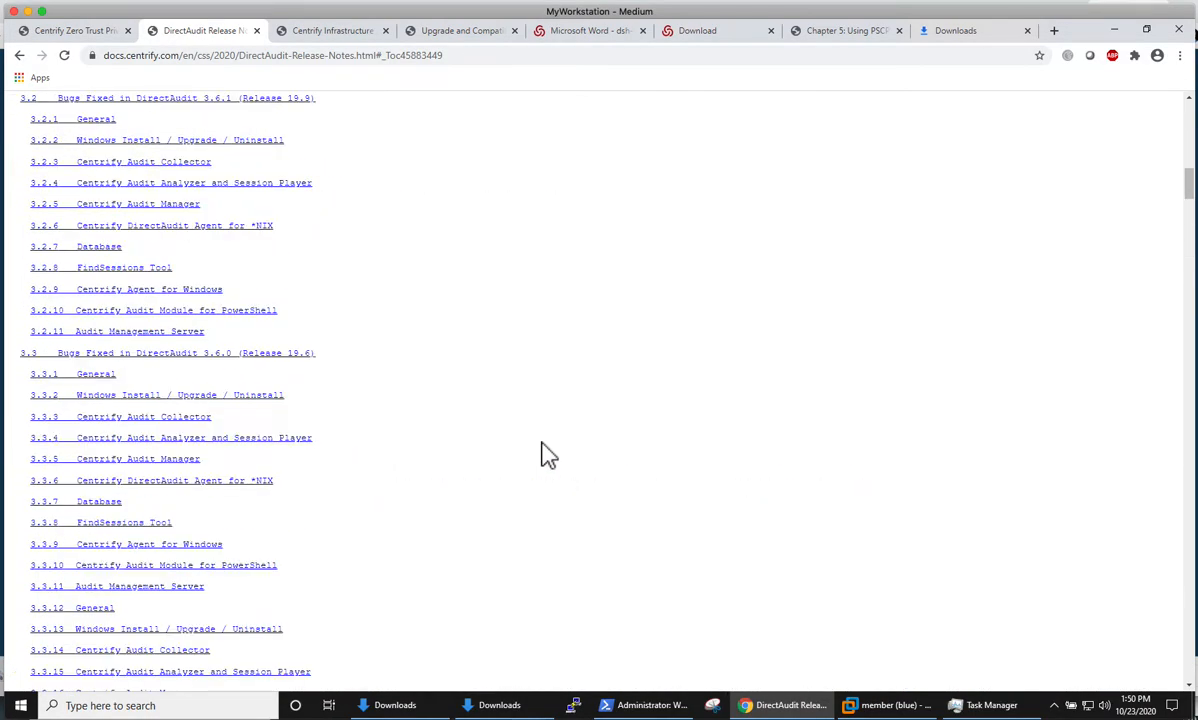
{"action": "scroll", "coordinate": [545, 453], "scroll_direction": "down", "scroll_amount": 15}
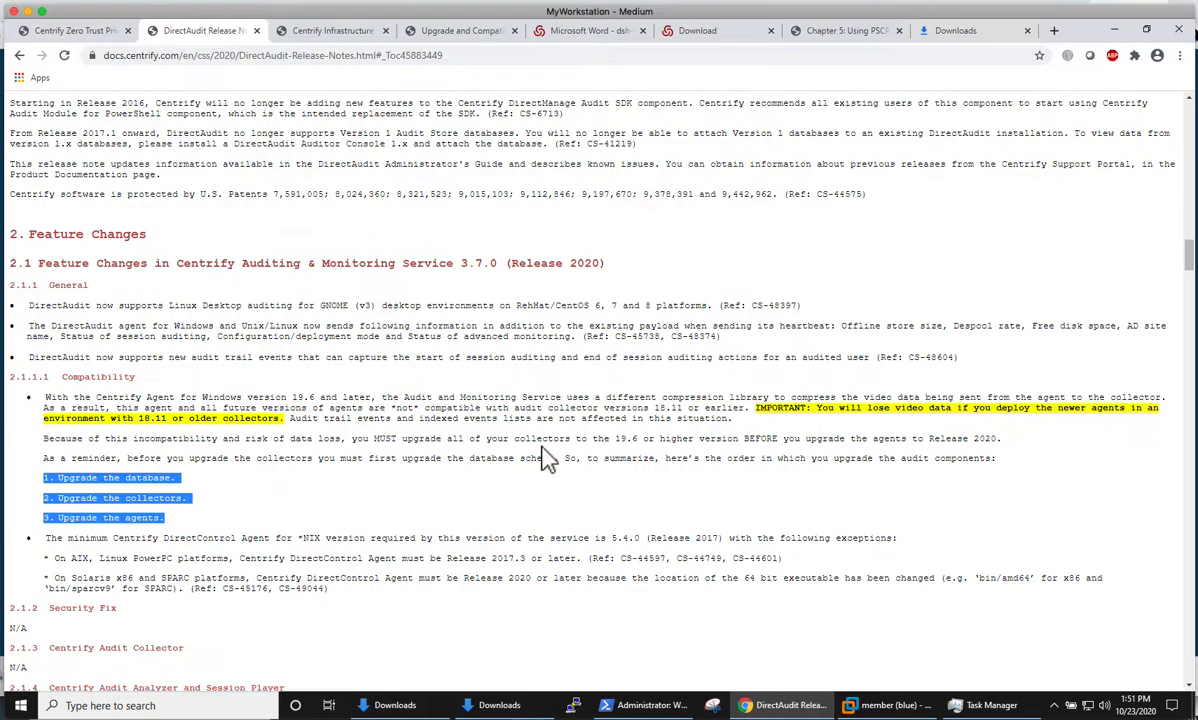
{"action": "scroll", "coordinate": [545, 458], "scroll_direction": "up", "scroll_amount": 4}
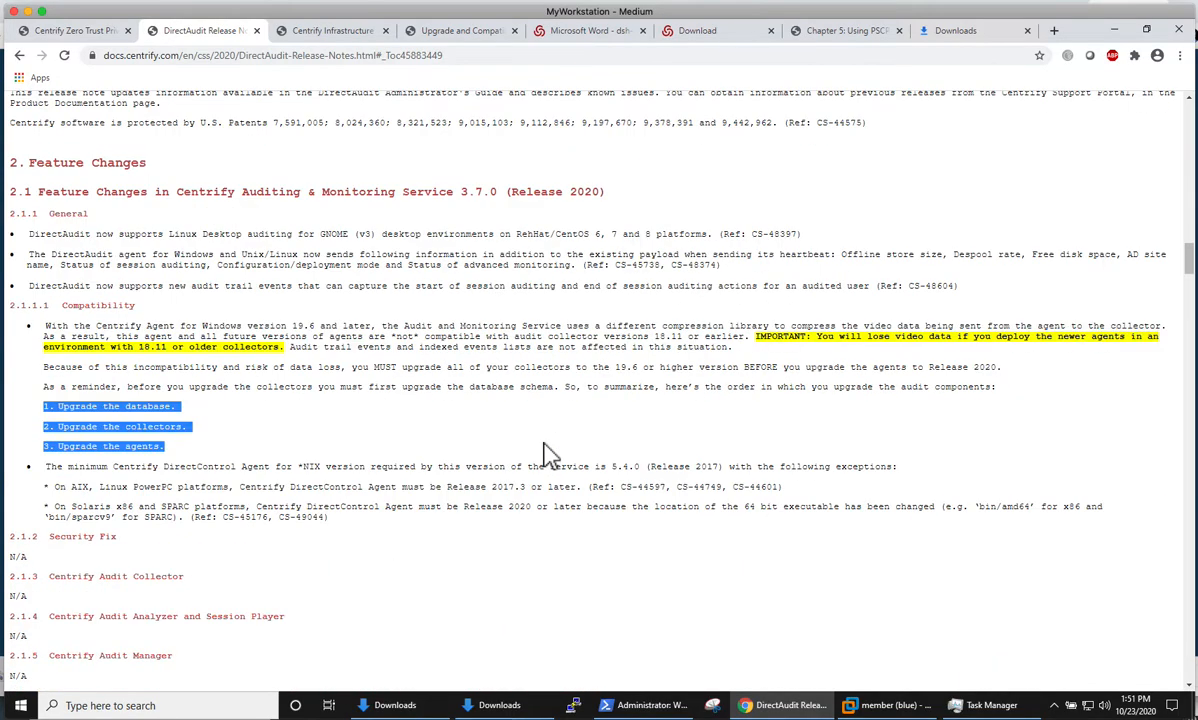
{"action": "left_click_drag", "start_coordinate": [700, 265], "coordinate": [45, 234]}
{"action": "left_click", "coordinate": [222, 250]}
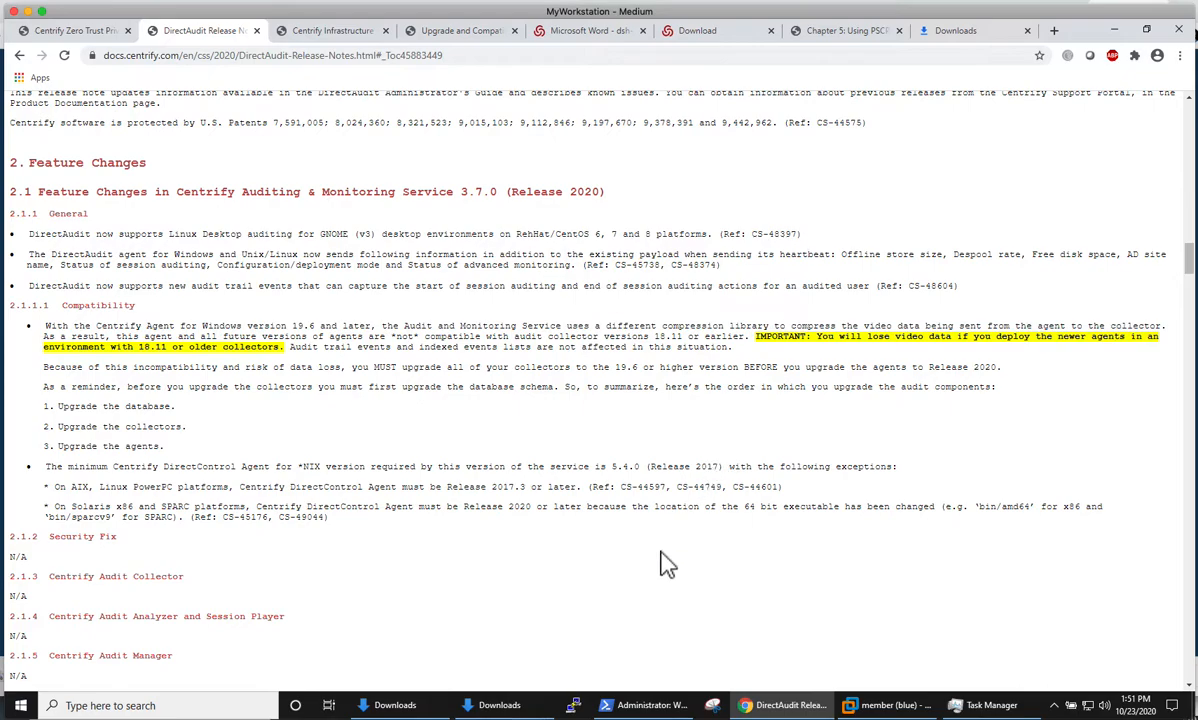
Return to the member virtual machine in VMware Workstation, check the audited systems list and bring the centos7 terminal session forward
{"action": "left_click", "coordinate": [872, 705]}
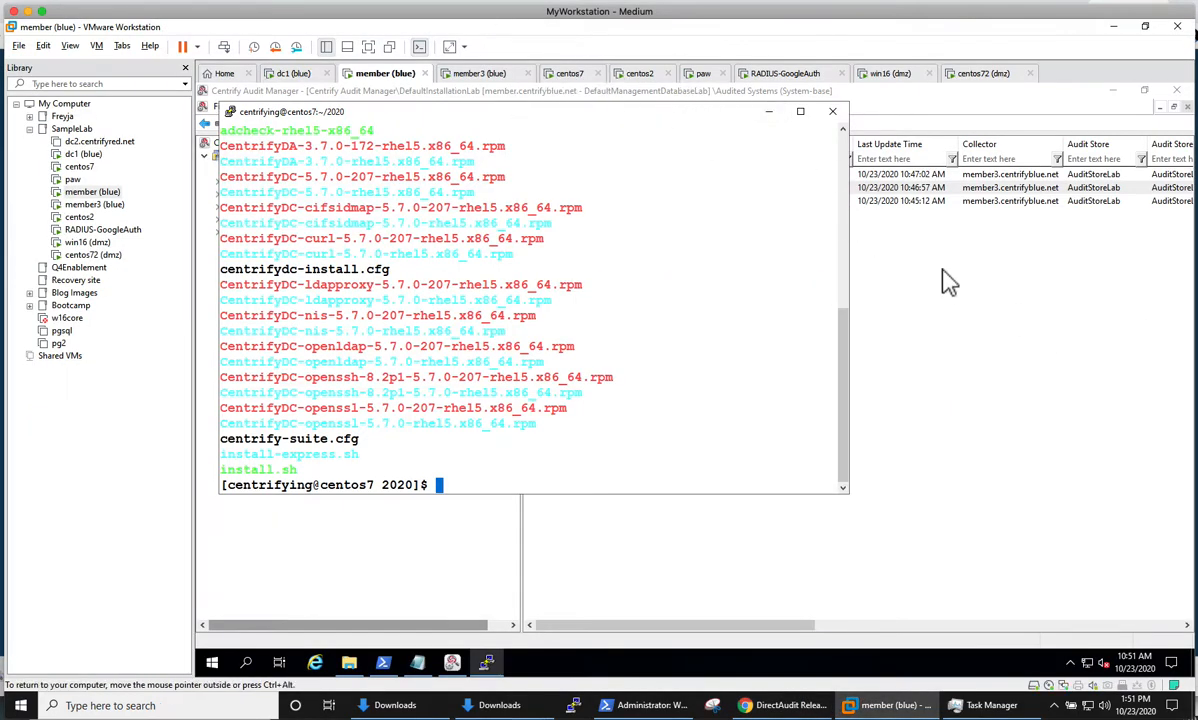
{"action": "left_click", "coordinate": [907, 287]}
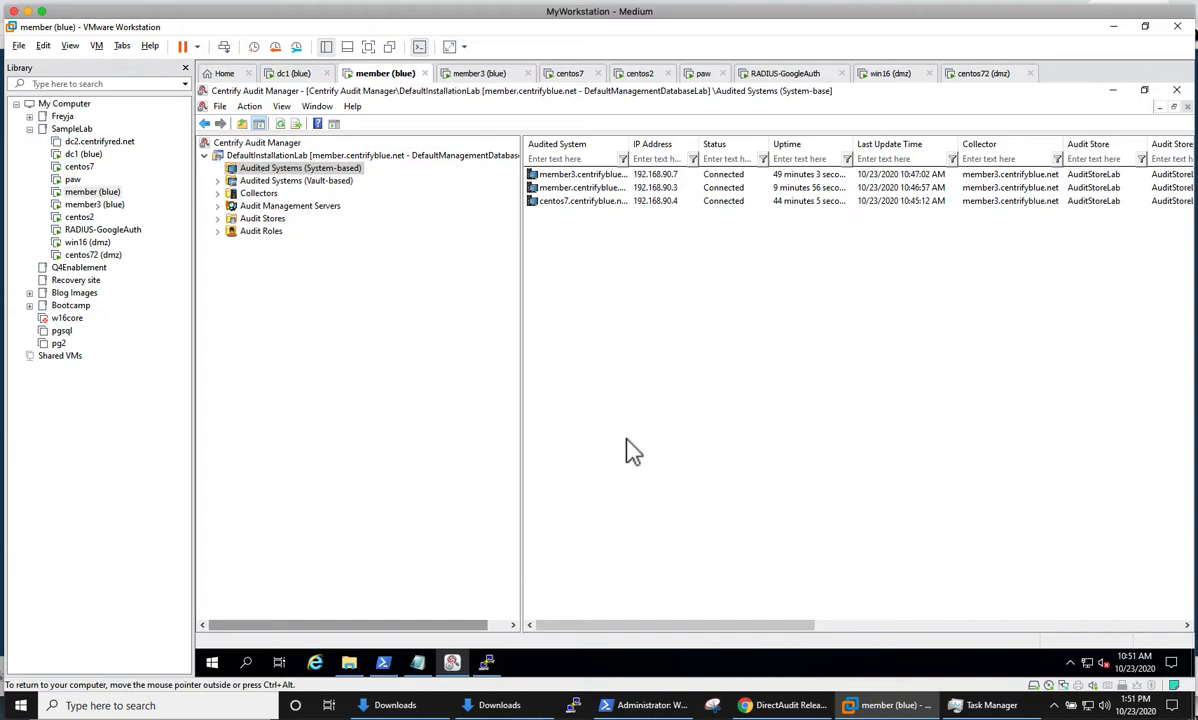
{"action": "left_click", "coordinate": [491, 668]}
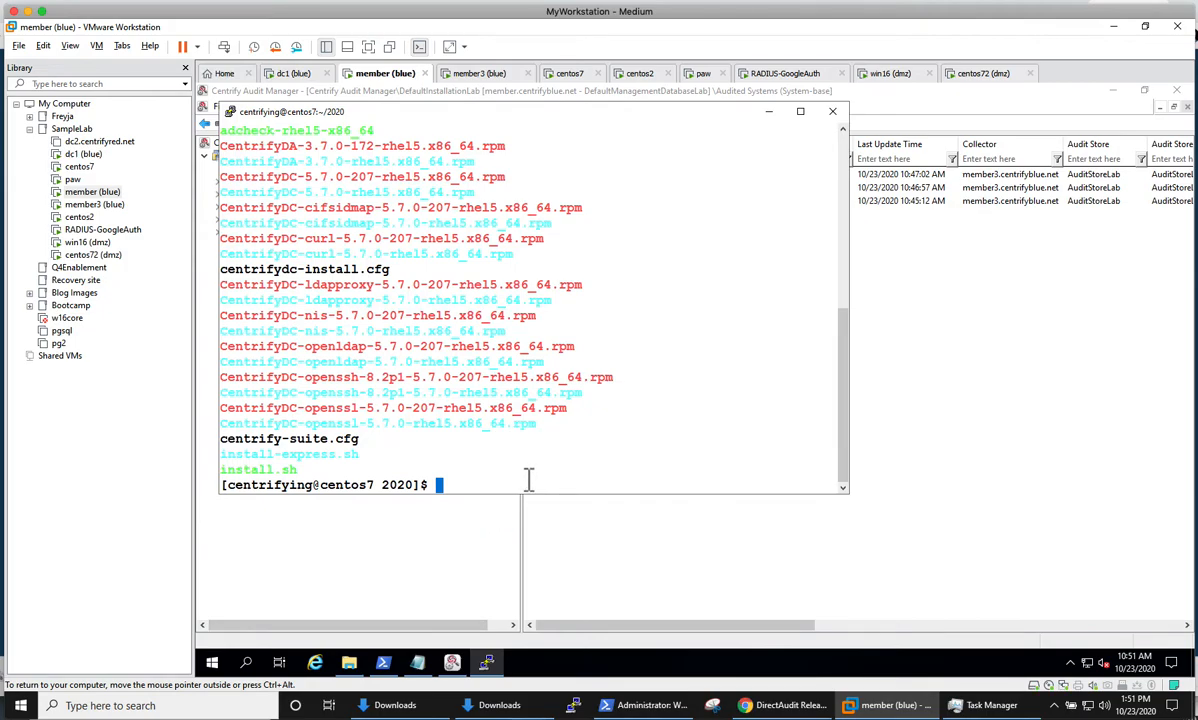
{"action": "type", "text": "adi"}
{"action": "key", "text": "BackSpace"}
{"action": "key", "text": "BackSpace"}
{"action": "key", "text": "BackSpace"}
Upgrade the audit agent on centos7 with sudo yum install -y CentrifyDA-3.7.0-rhel5.x86_64.rpm and review the dependency resolution output
{"action": "type", "text": "sudo yum install -y "}
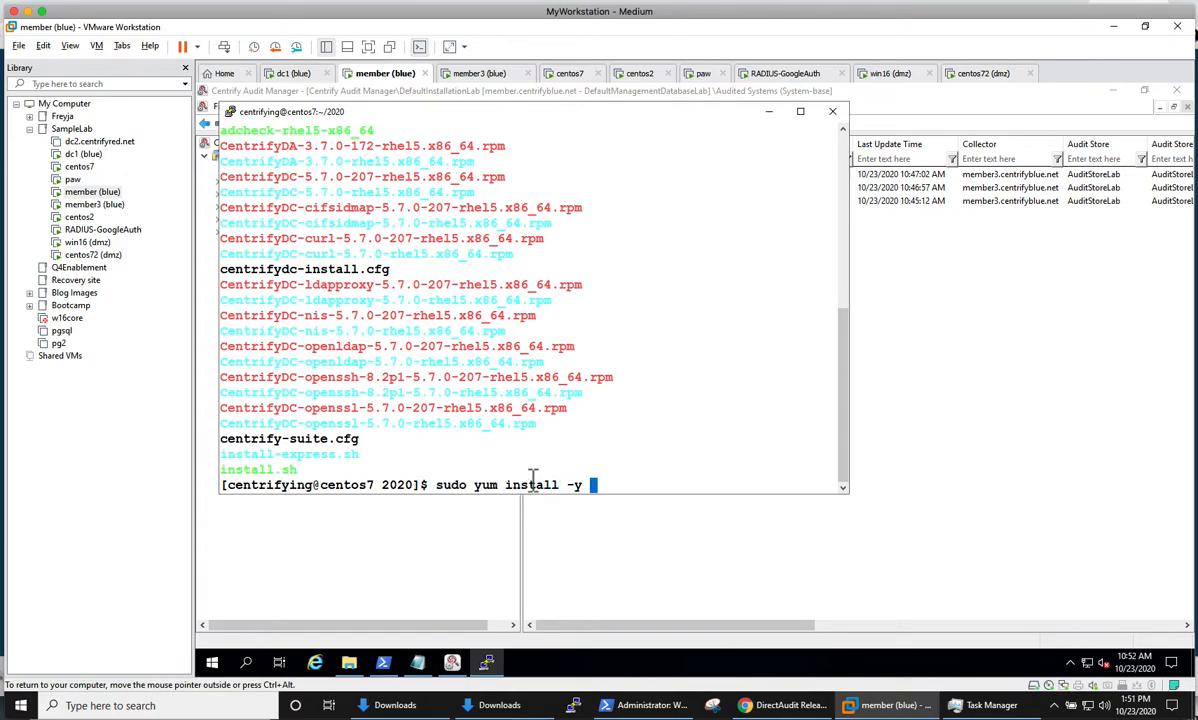
{"action": "type", "text": "centrifyda"}
{"action": "key", "text": "BackSpace"}
{"action": "key", "text": "BackSpace"}
{"action": "key", "text": "BackSpace"}
{"action": "key", "text": "BackSpace"}
{"action": "key", "text": "BackSpace"}
{"action": "key", "text": "BackSpace"}
{"action": "key", "text": "BackSpace"}
{"action": "key", "text": "BackSpace"}
{"action": "key", "text": "BackSpace"}
{"action": "key", "text": "BackSpace"}
{"action": "key", "text": "BackSpace"}
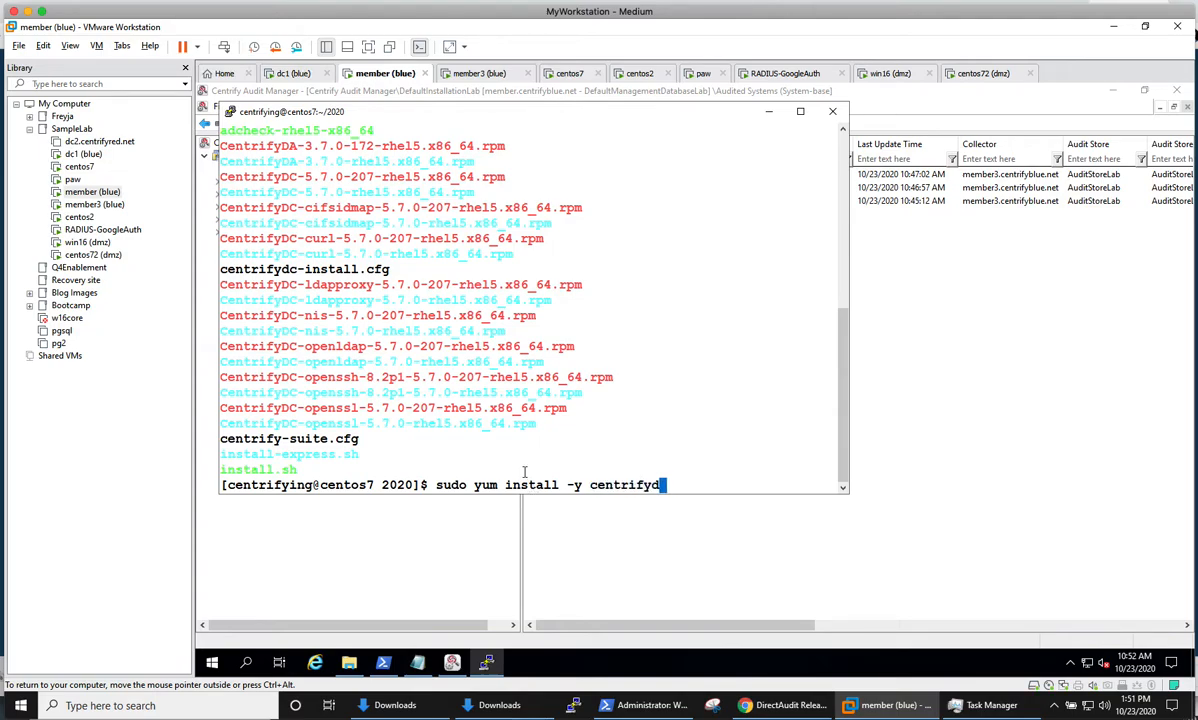
{"action": "type", "text": "CentrifyDA"}
{"action": "key", "text": "Tab"}
{"action": "type", "text": "rh"}
{"action": "key", "text": "Tab"}
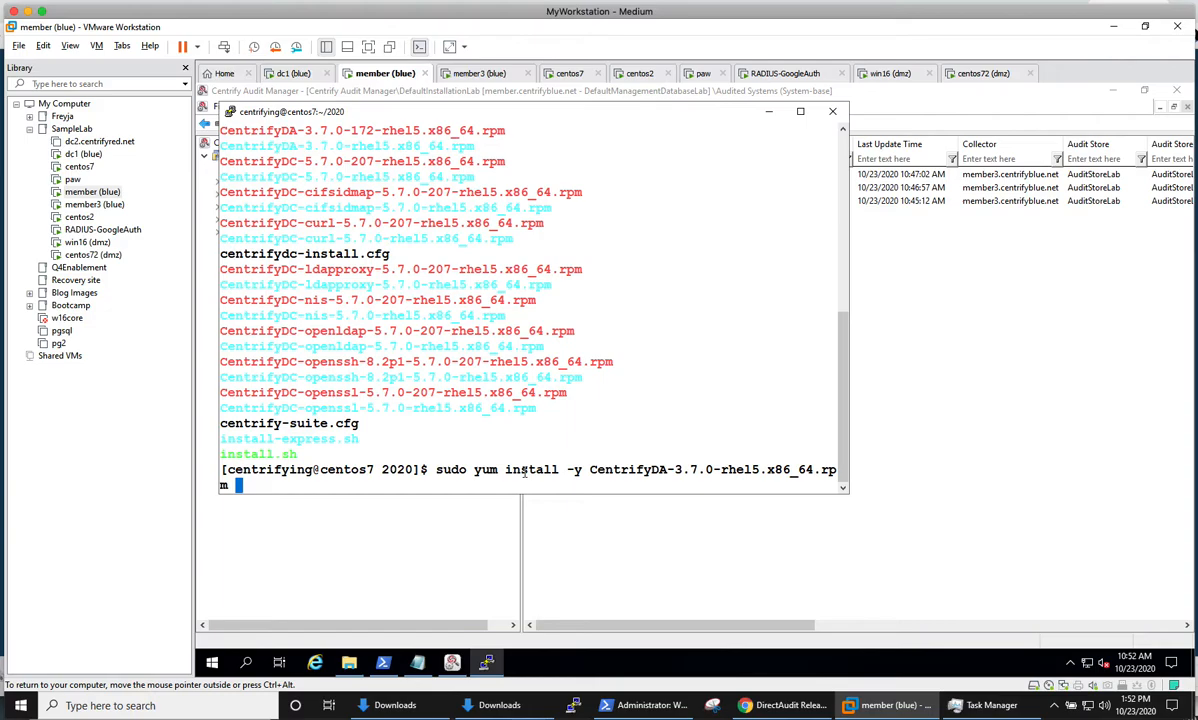
{"action": "key", "text": "Return"}
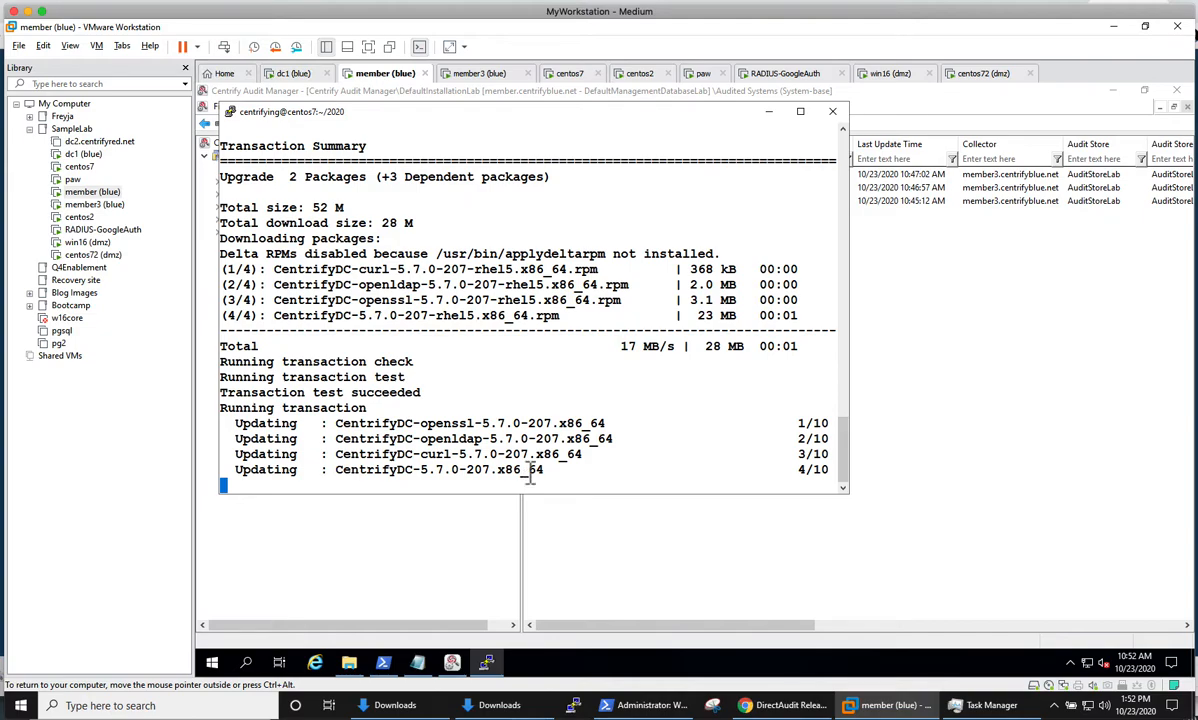
{"action": "scroll", "coordinate": [478, 417], "scroll_direction": "up", "scroll_amount": 8}
{"action": "scroll", "coordinate": [513, 440], "scroll_direction": "up", "scroll_amount": 4}
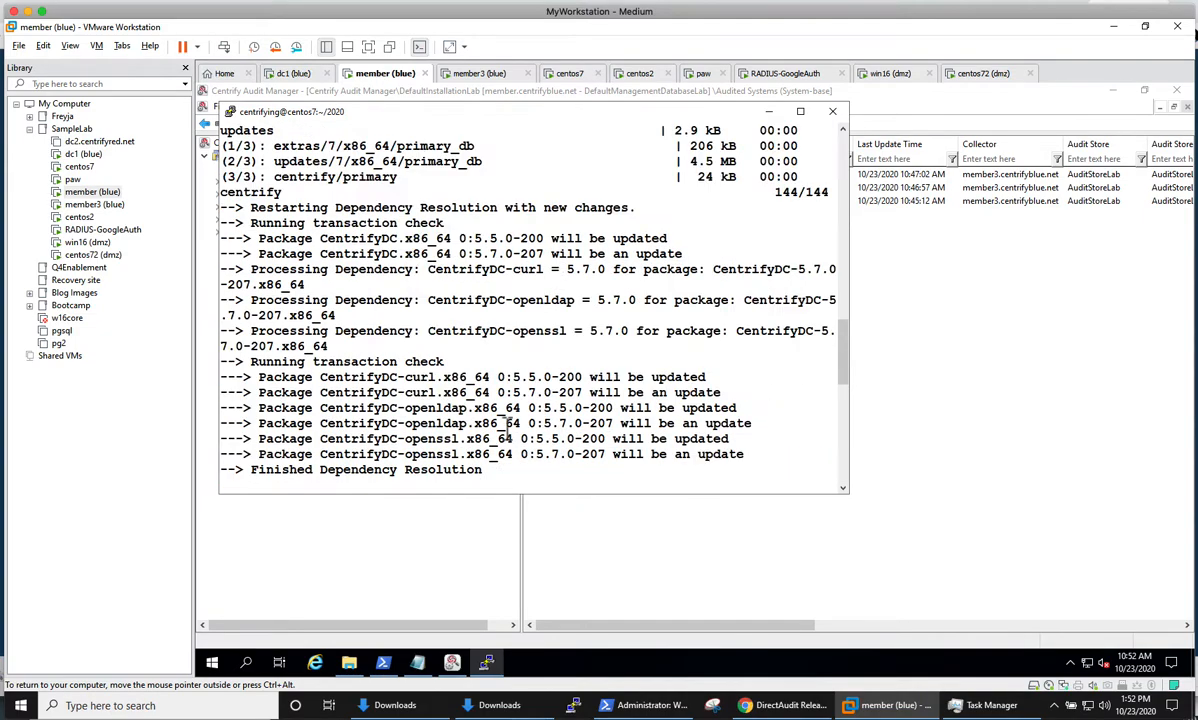
{"action": "scroll", "coordinate": [510, 437], "scroll_direction": "up", "scroll_amount": 4}
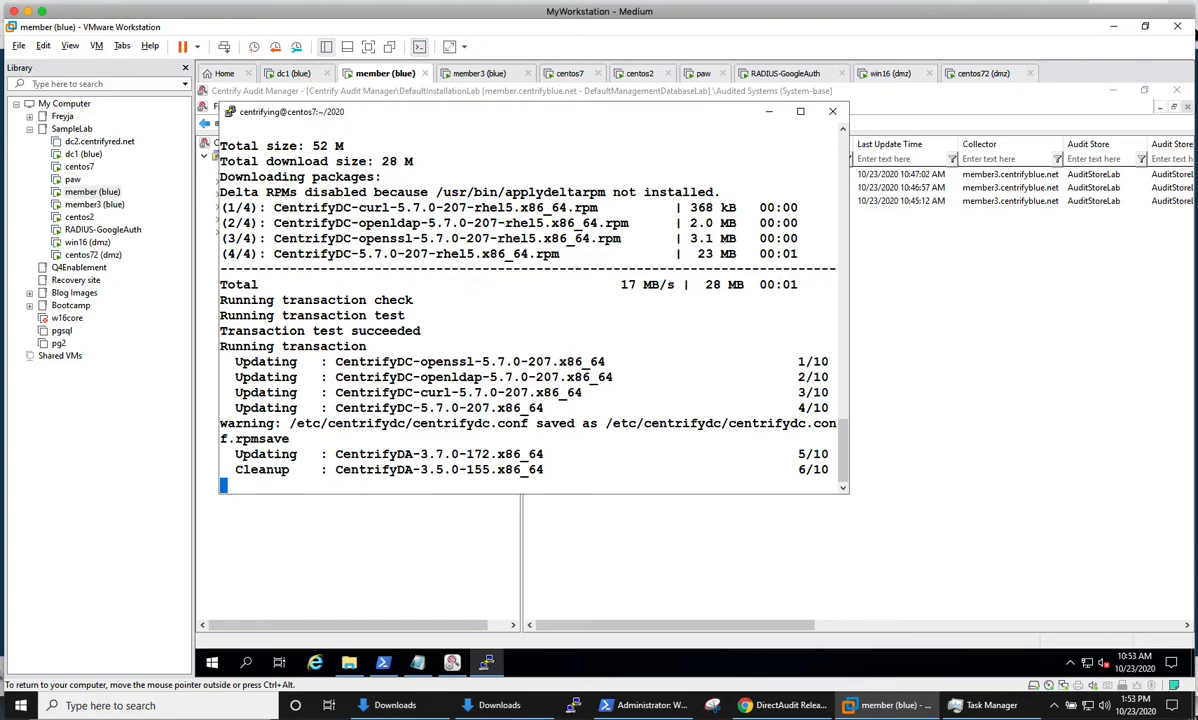
On the member3 machine, open the network folder \\member\c$\Users\centrifying, and return to the member machine's terminal session
{"action": "left_click", "coordinate": [487, 80]}
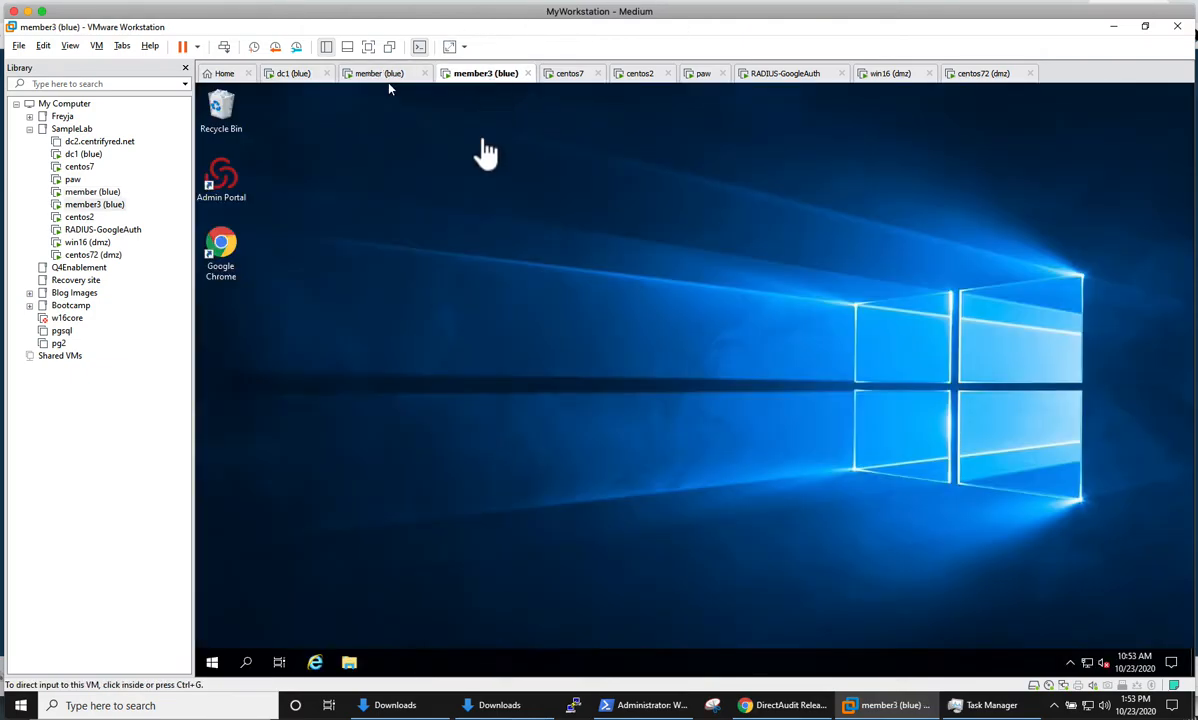
{"action": "right_click", "coordinate": [213, 660]}
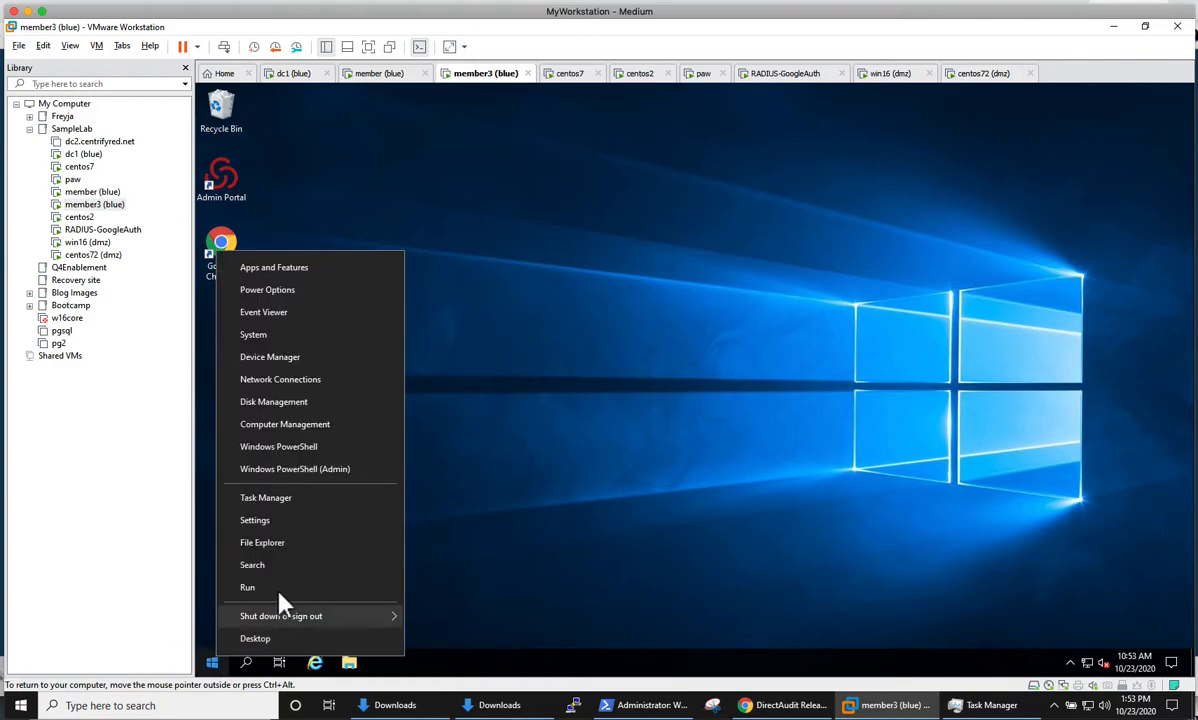
{"action": "left_click", "coordinate": [284, 590]}
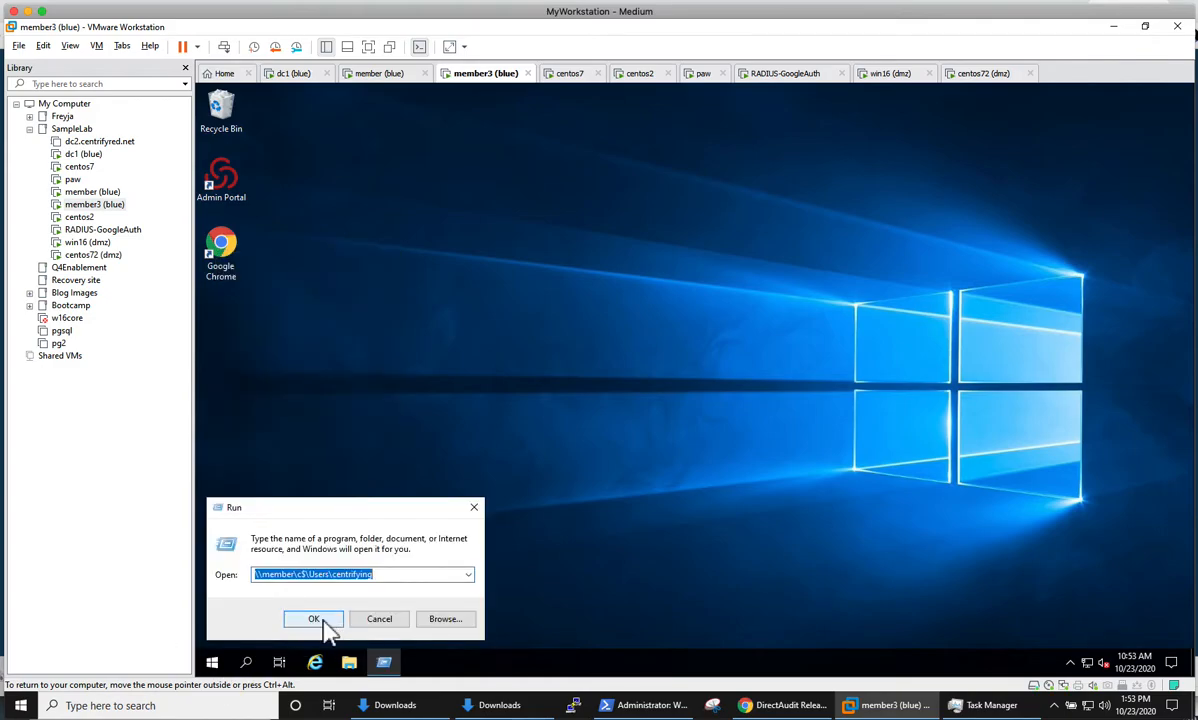
{"action": "left_click", "coordinate": [320, 621]}
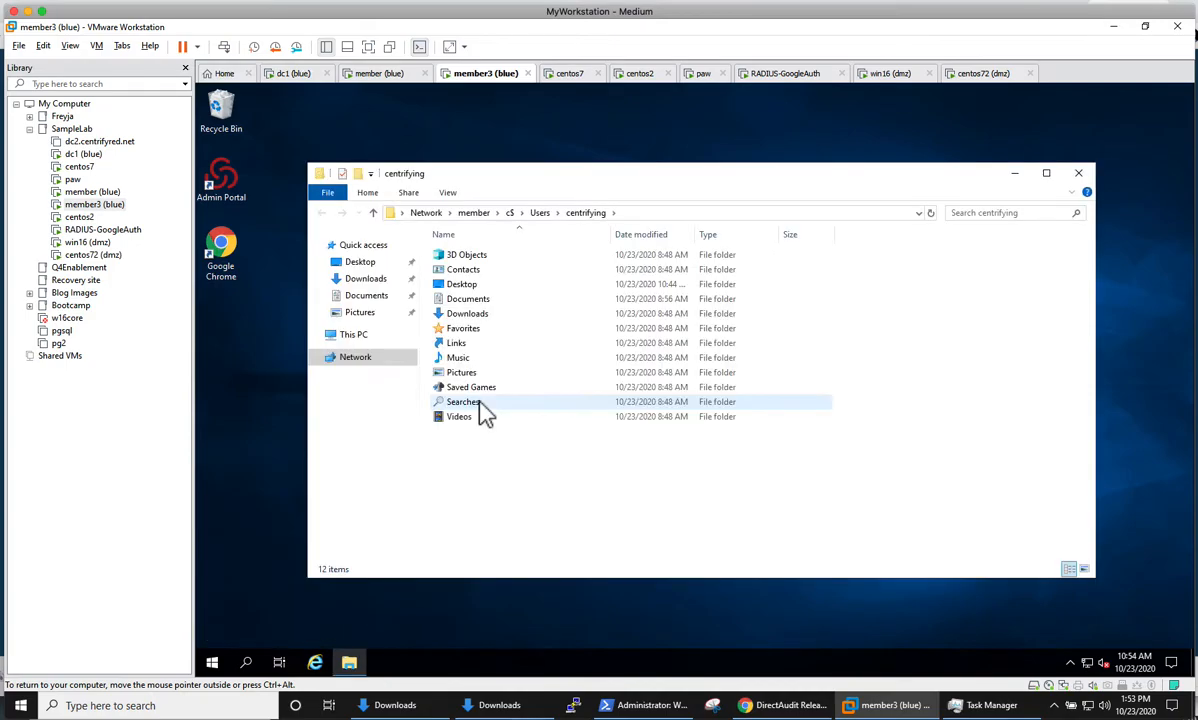
{"action": "left_click", "coordinate": [378, 73]}
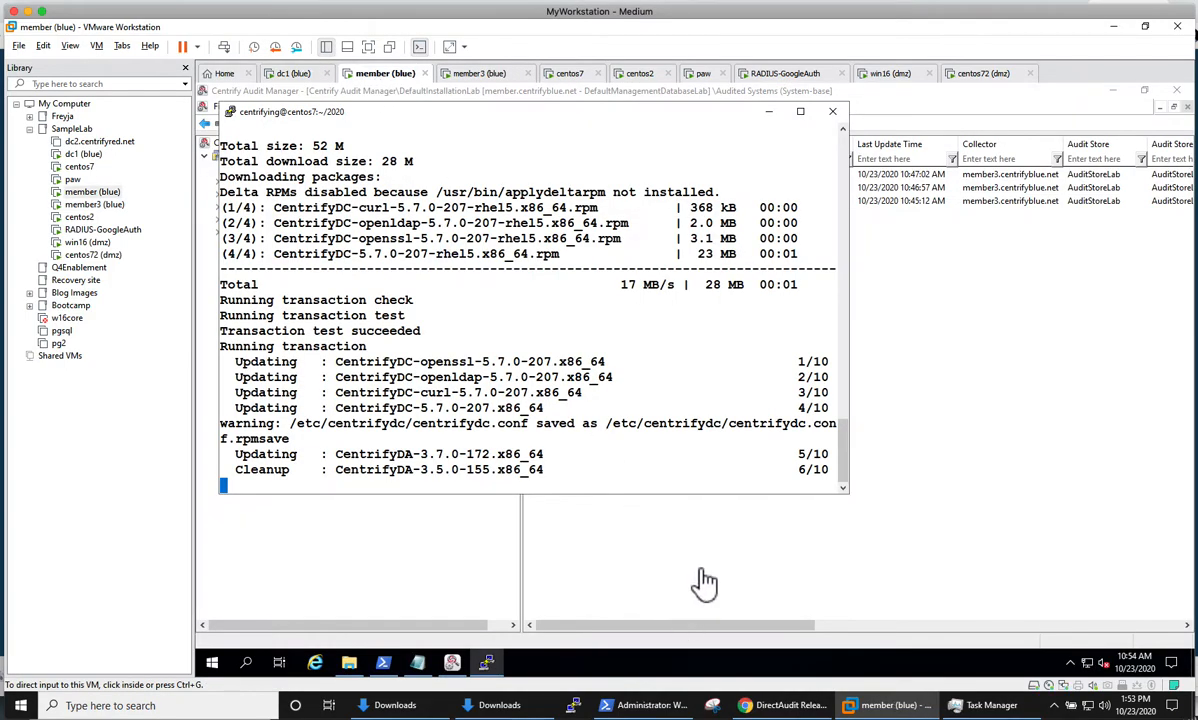
Minimize the centos7 terminal session, refresh the system-based audited systems list in Audit Manager and check the centos7 entry
{"action": "left_click", "coordinate": [815, 513]}
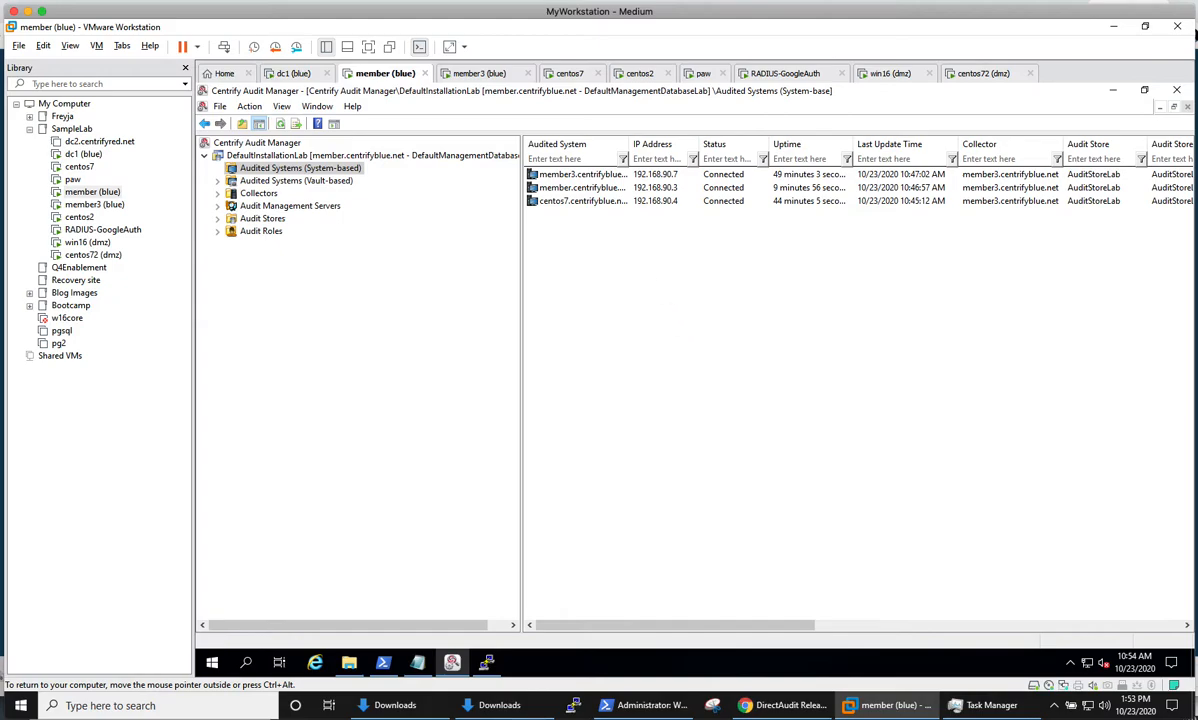
{"action": "right_click", "coordinate": [578, 308]}
{"action": "left_click", "coordinate": [600, 311]}
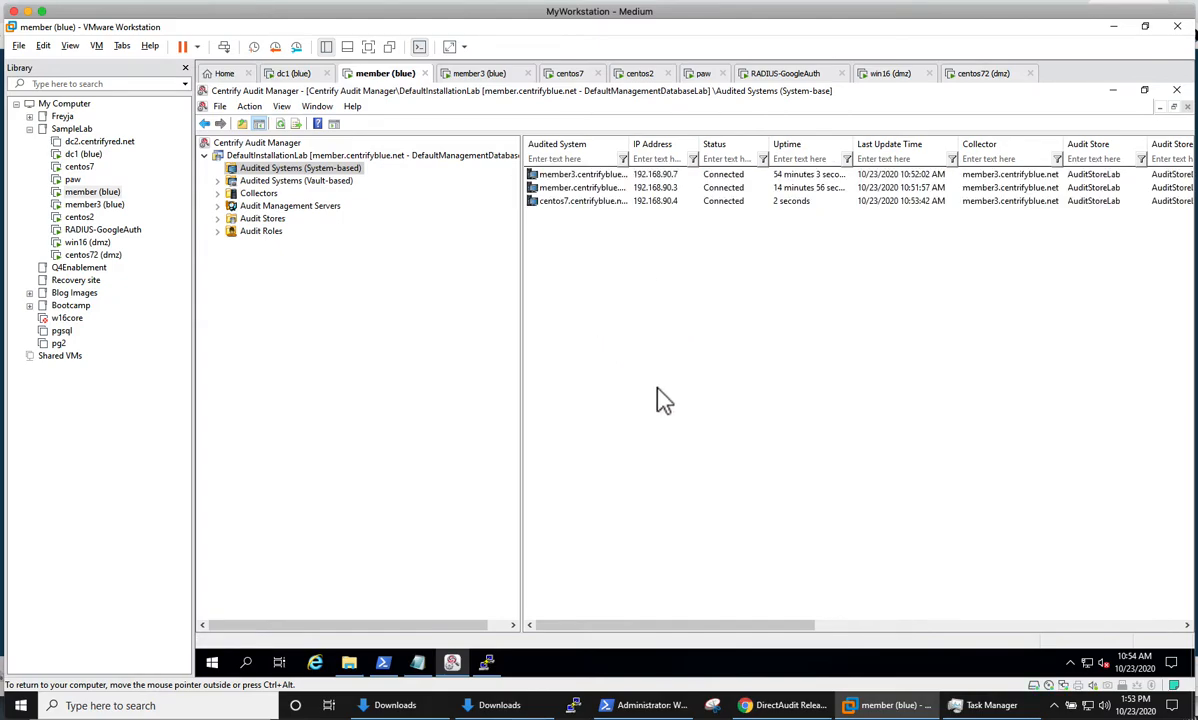
{"action": "left_click_drag", "start_coordinate": [698, 632], "coordinate": [764, 631]}
{"action": "left_click", "coordinate": [700, 200]}
On member3, launch the Centrify Agent for Windows64 Windows Installer package from the Agent folder of Desktop\Bits\Suite2020\Centrify-Infrastructure-Services-2020-mgmt-win64
{"action": "left_click", "coordinate": [480, 74]}
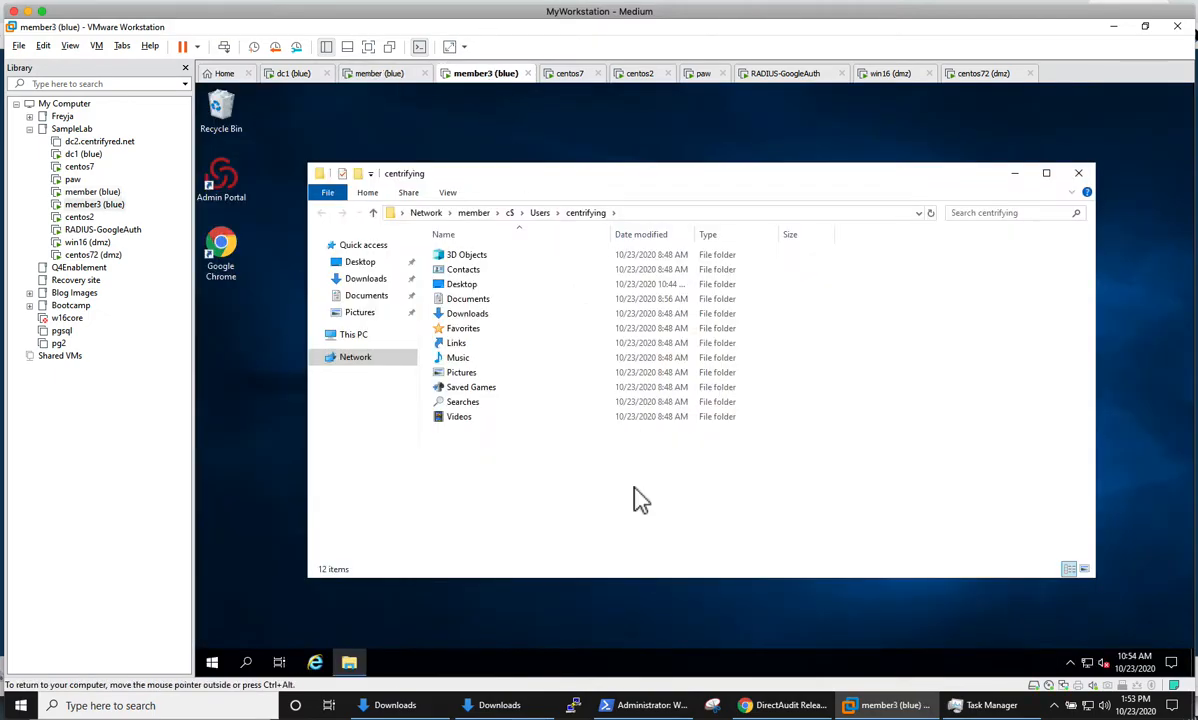
{"action": "left_click", "coordinate": [464, 288]}
{"action": "double_click", "coordinate": [464, 285]}
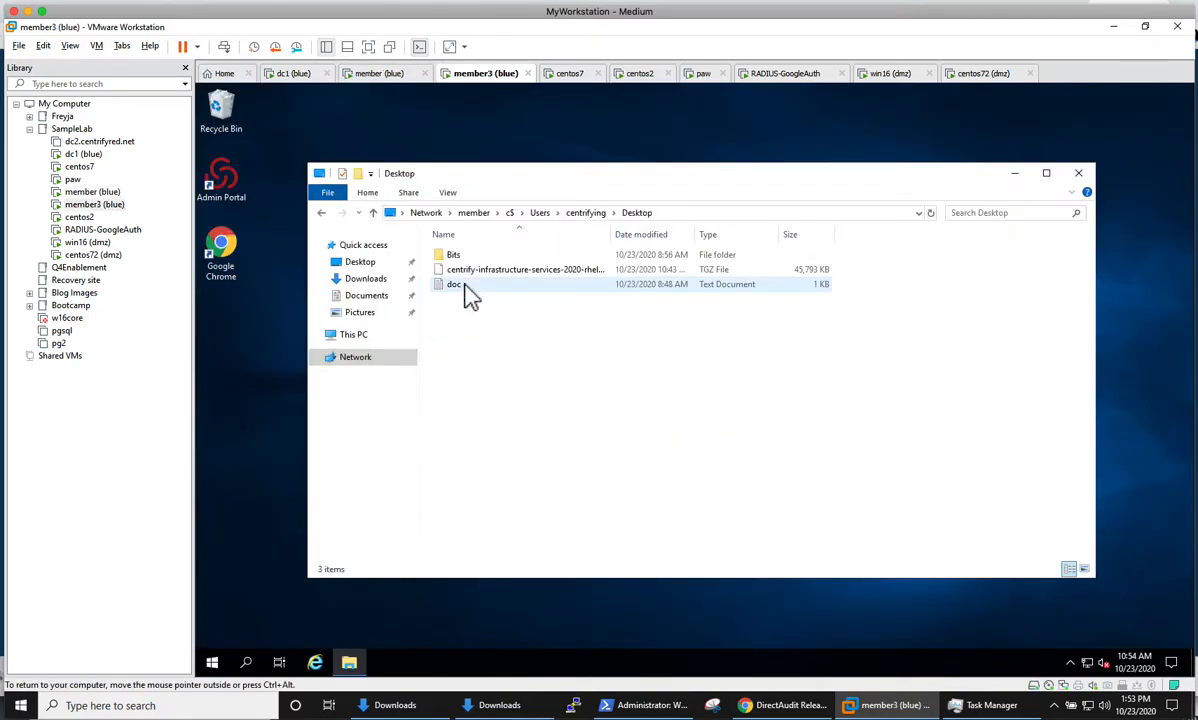
{"action": "double_click", "coordinate": [461, 257]}
{"action": "double_click", "coordinate": [484, 266]}
{"action": "left_click", "coordinate": [487, 258]}
{"action": "double_click", "coordinate": [487, 260]}
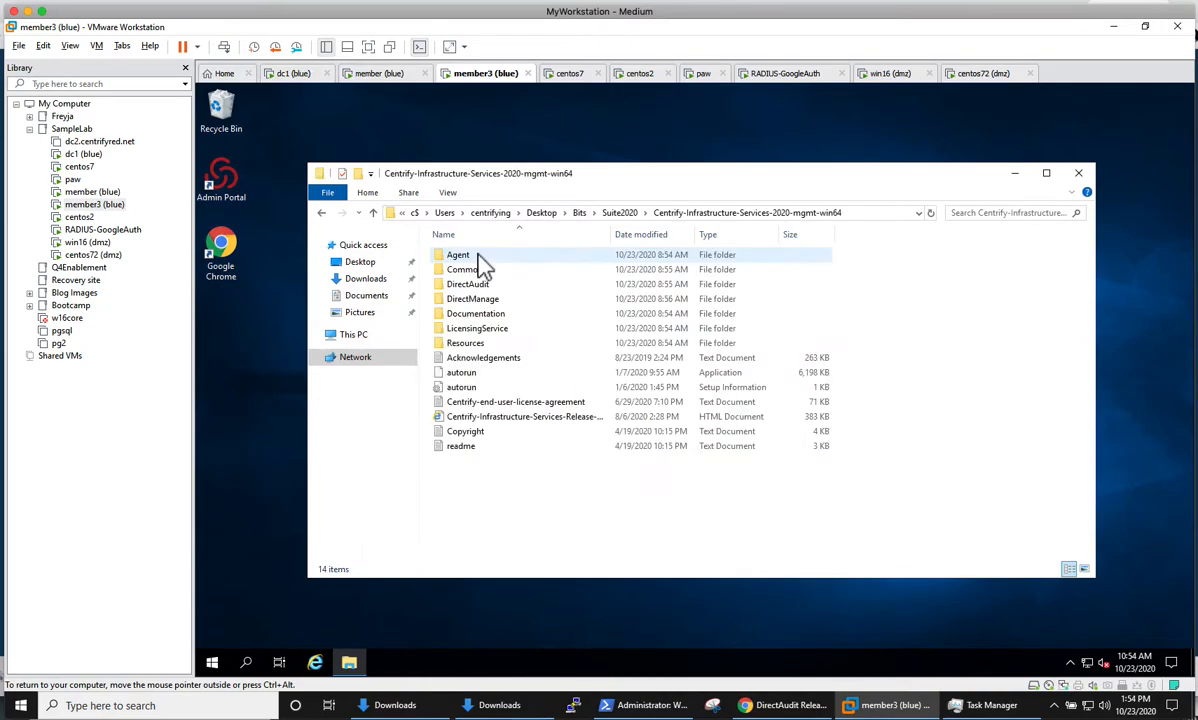
{"action": "double_click", "coordinate": [471, 262]}
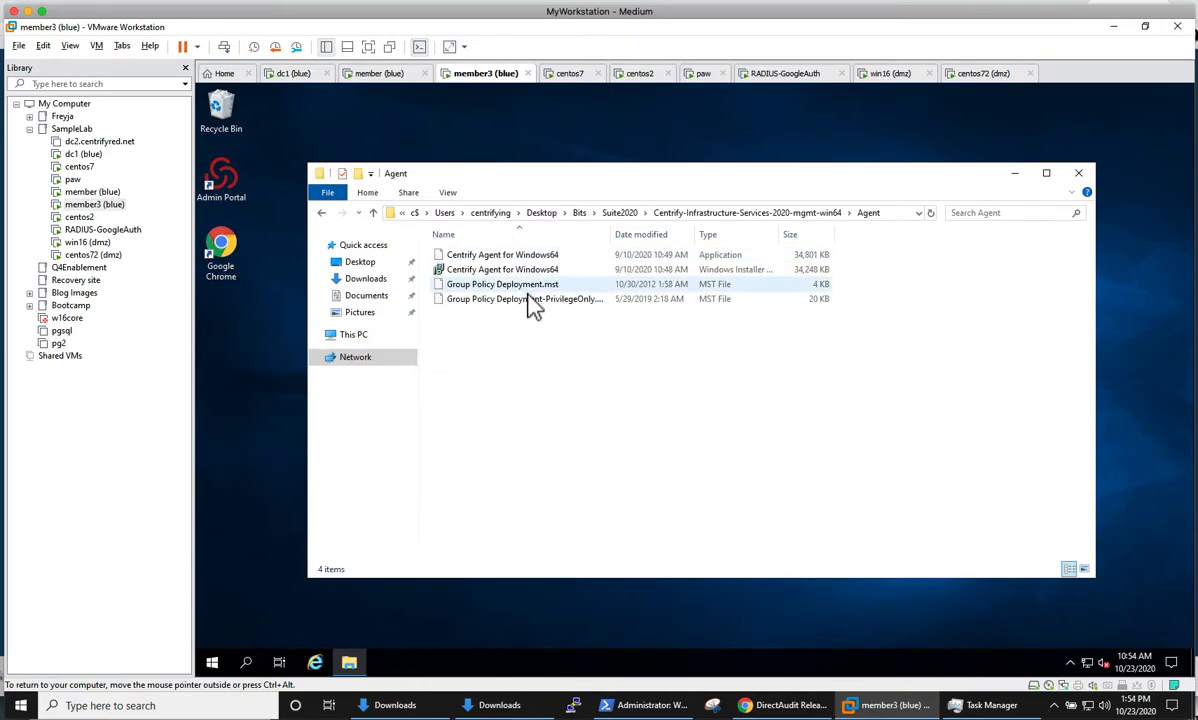
{"action": "double_click", "coordinate": [500, 269]}
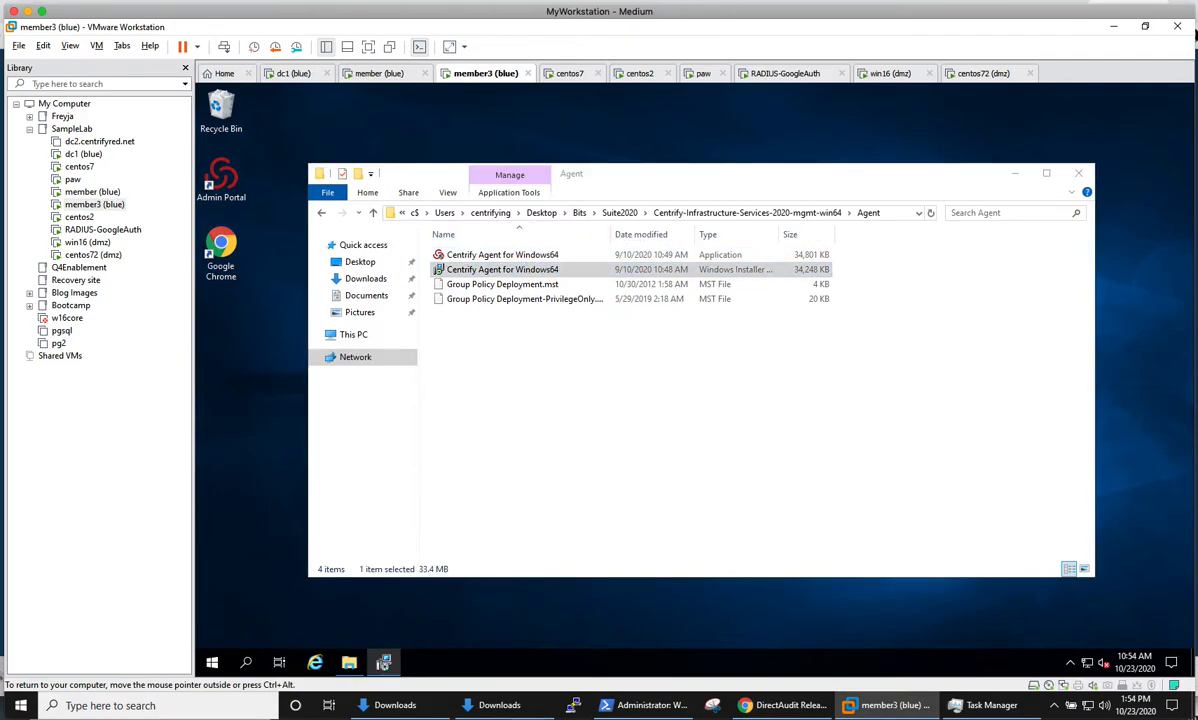
{"action": "left_click", "coordinate": [1015, 178]}
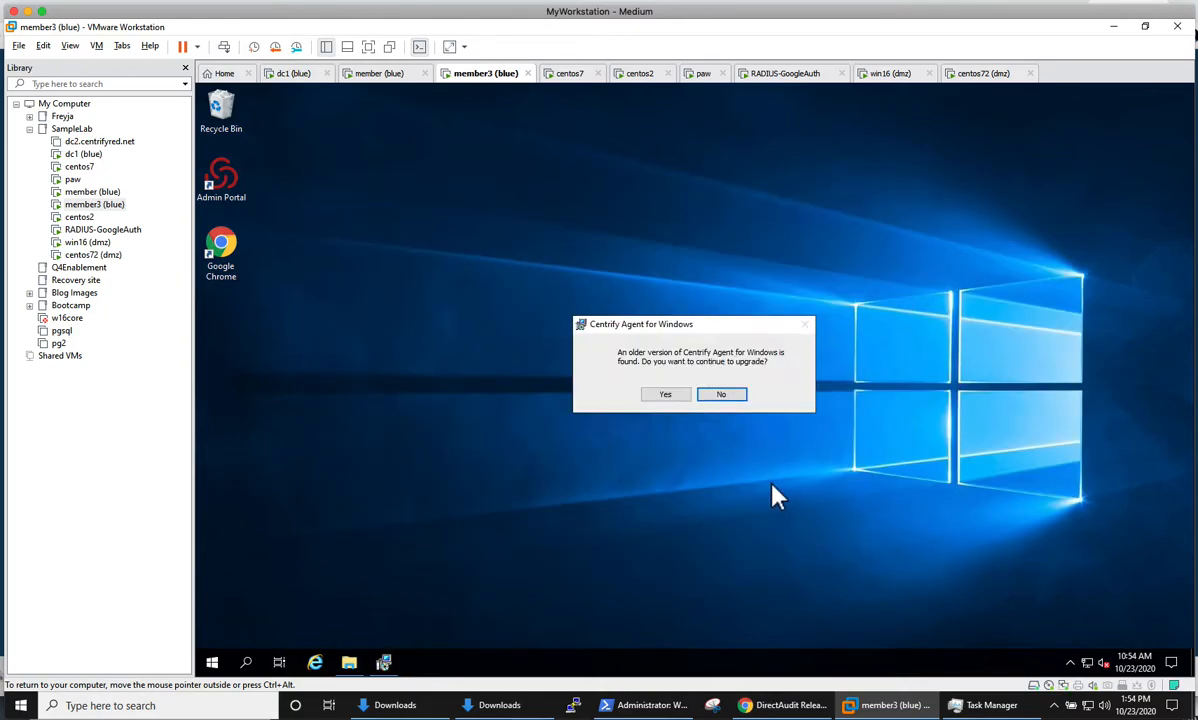
Agree to upgrade the older agent on member3, accept the license terms and start the elevated installation of Centrify Agent for Windows 3.7.0.192
{"action": "left_click", "coordinate": [680, 398]}
{"action": "left_click", "coordinate": [767, 482]}
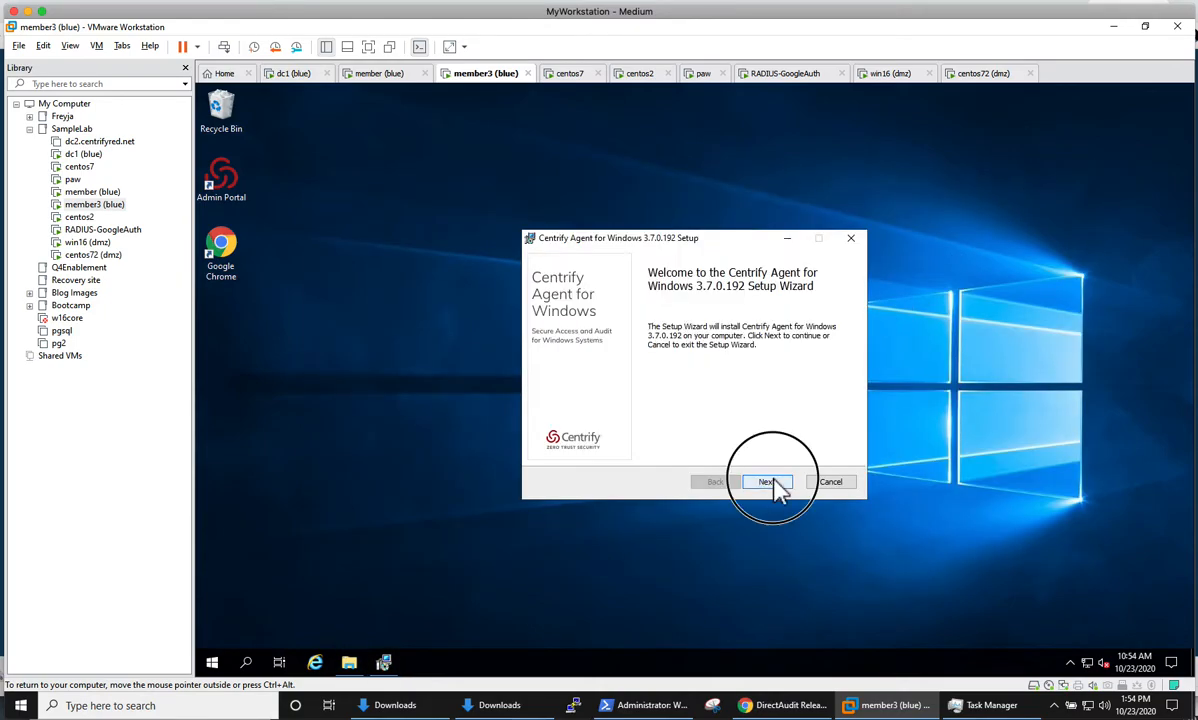
{"action": "left_click", "coordinate": [545, 449]}
{"action": "left_click", "coordinate": [767, 483]}
{"action": "left_click", "coordinate": [767, 483]}
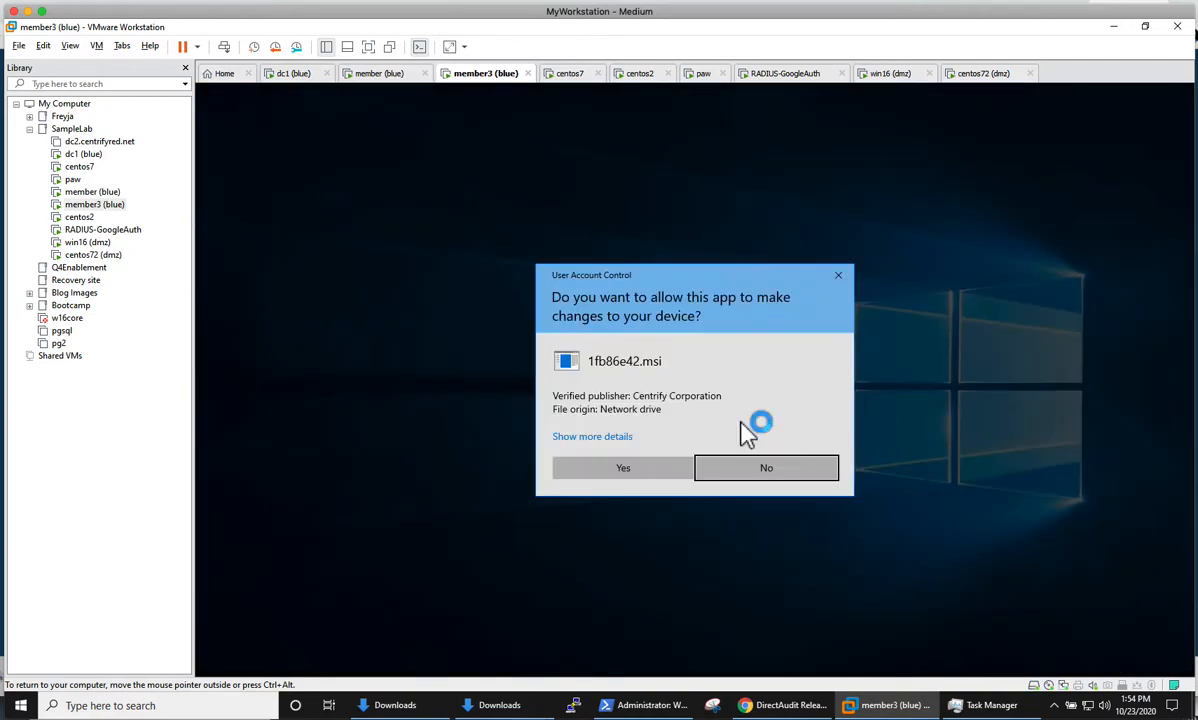
{"action": "left_click", "coordinate": [640, 470]}
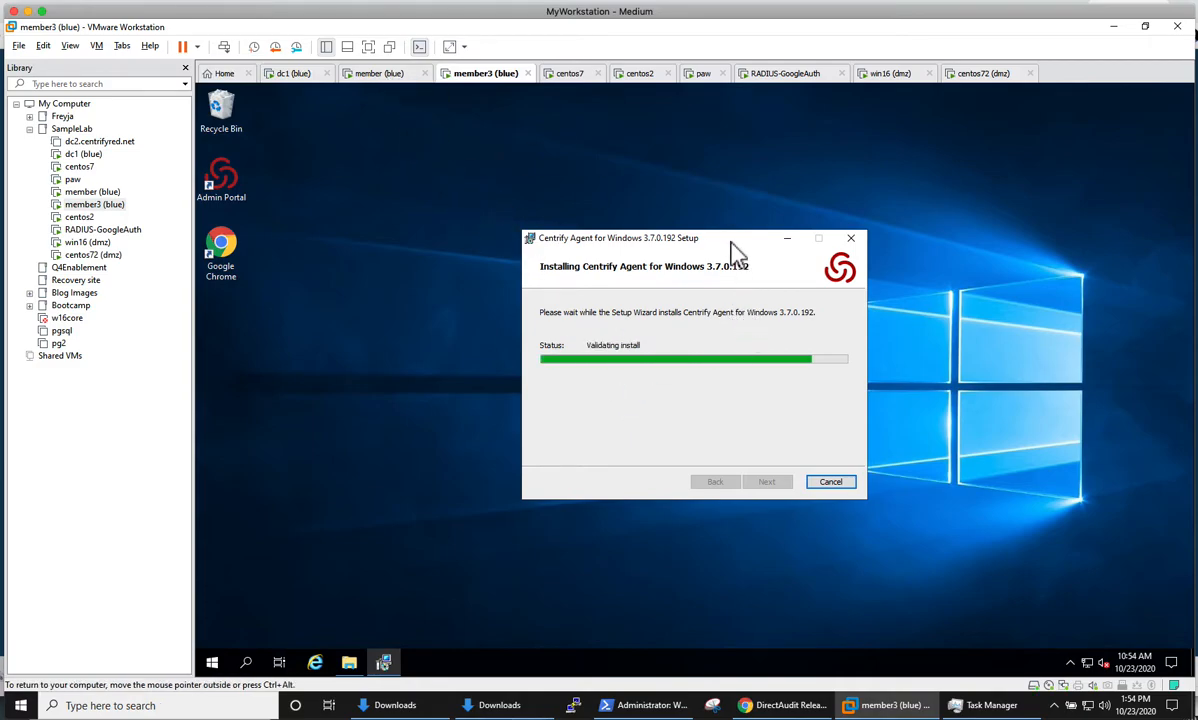
{"action": "left_click", "coordinate": [648, 405]}
Switch to the paw virtual machine and open the network folder \\member\c$\Users\centrifying\Desktop
{"action": "left_click", "coordinate": [705, 76]}
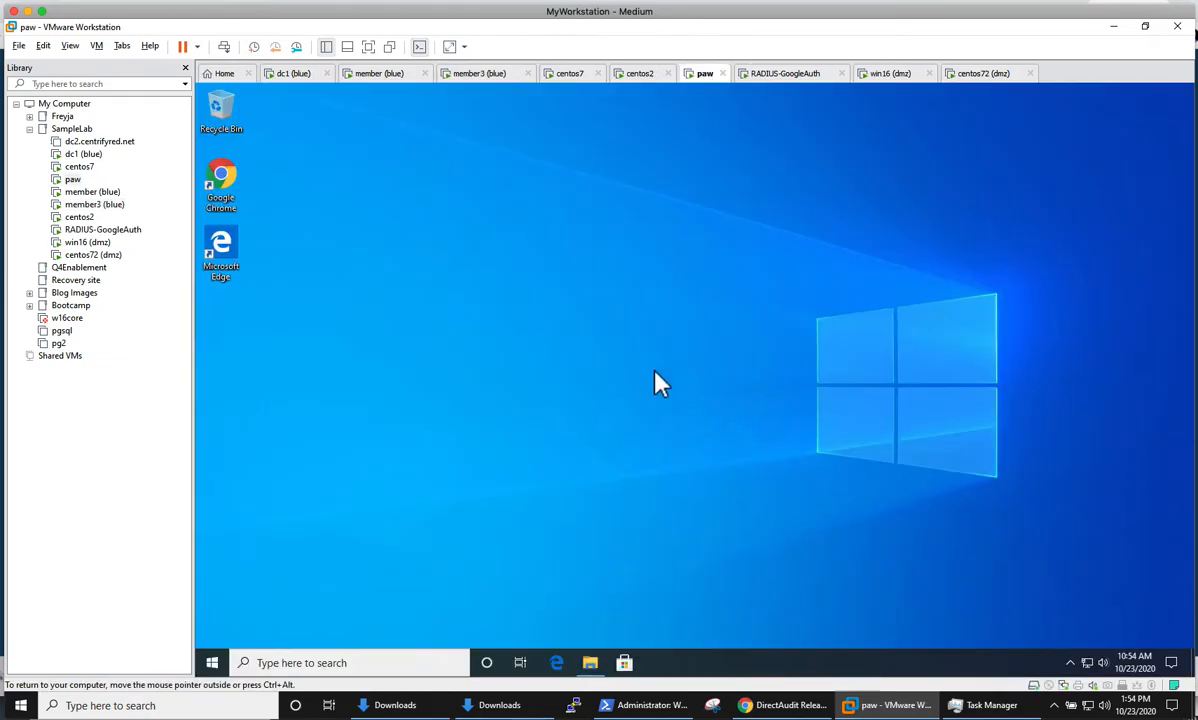
{"action": "right_click", "coordinate": [219, 664]}
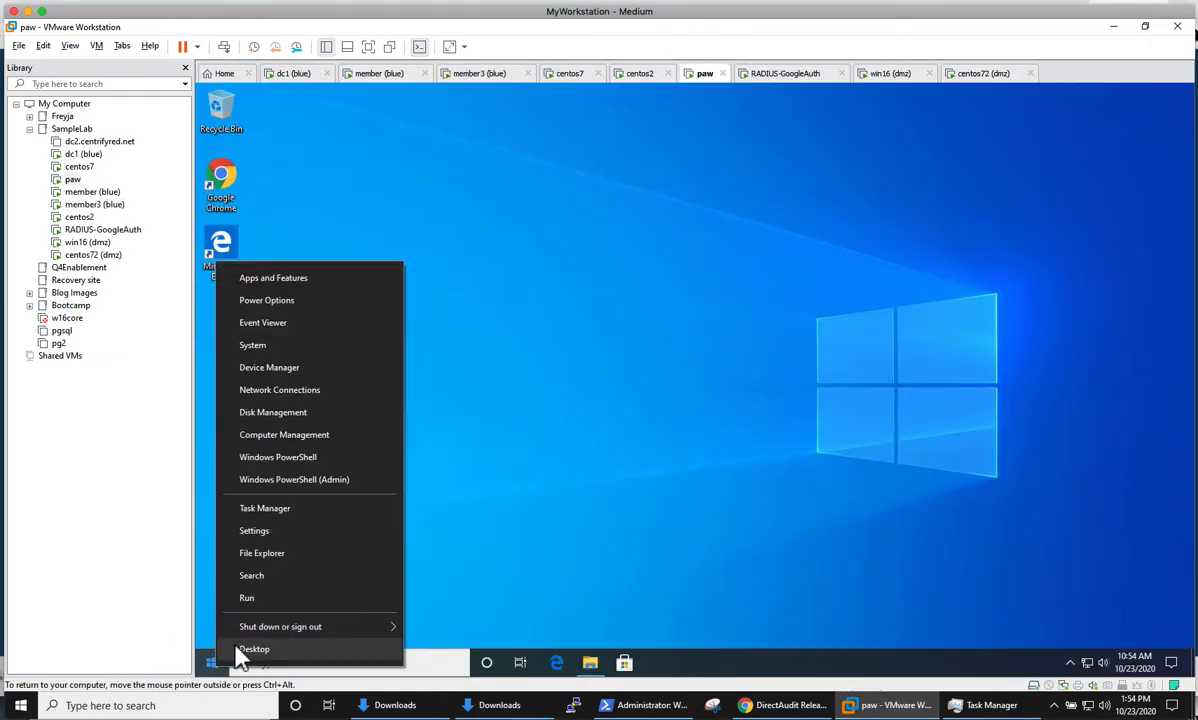
{"action": "left_click", "coordinate": [278, 597]}
{"action": "left_click", "coordinate": [313, 619]}
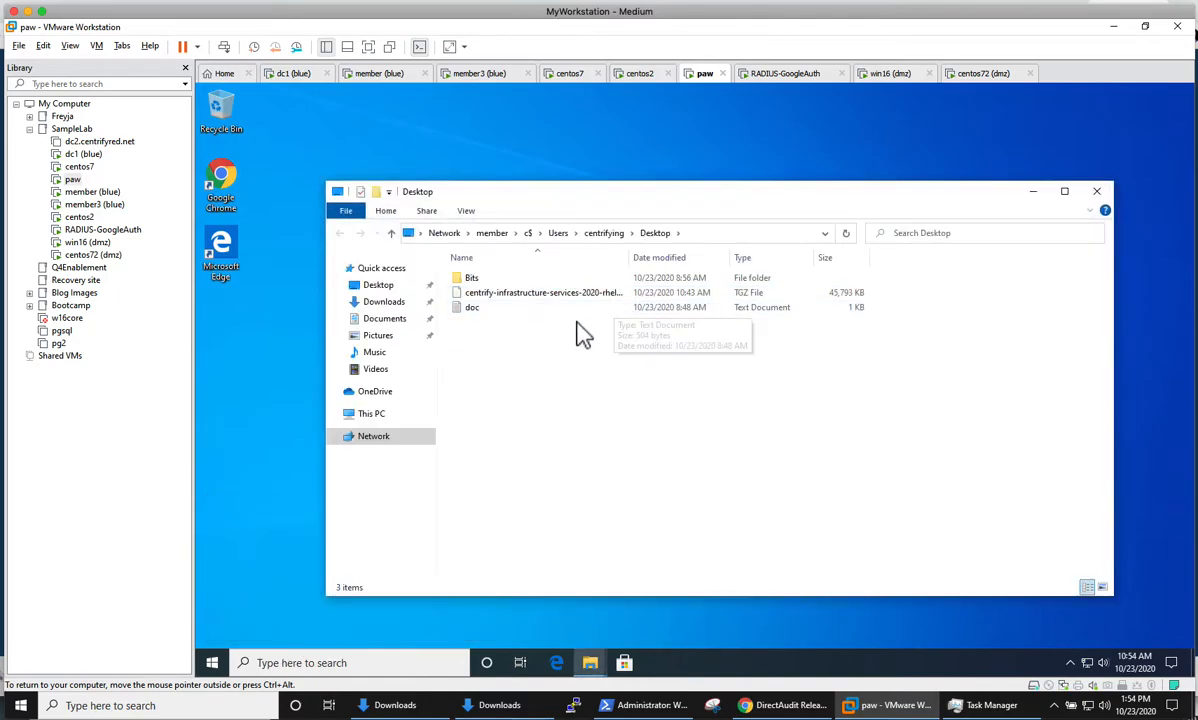
Try to install the Centrify Agent for Windows64 application from the Suite2018 Agent folder on paw, and exit the setup wizard
{"action": "double_click", "coordinate": [490, 279]}
{"action": "double_click", "coordinate": [506, 283]}
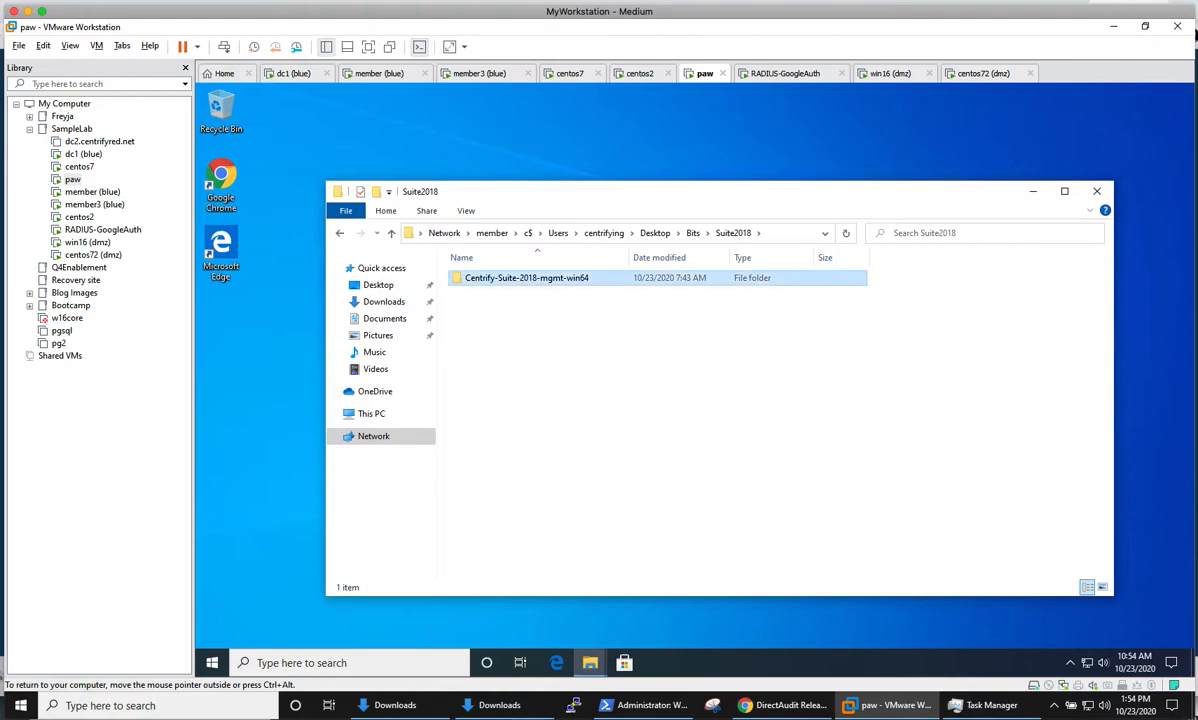
{"action": "double_click", "coordinate": [540, 279]}
{"action": "double_click", "coordinate": [489, 278]}
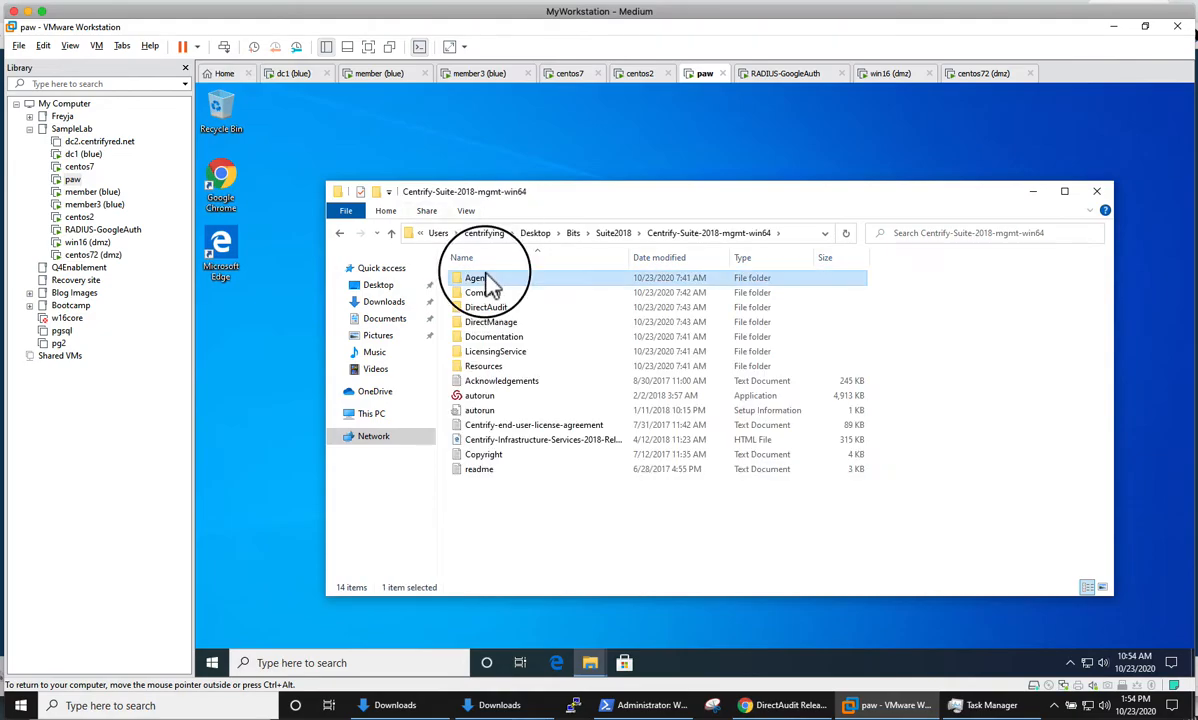
{"action": "double_click", "coordinate": [533, 278]}
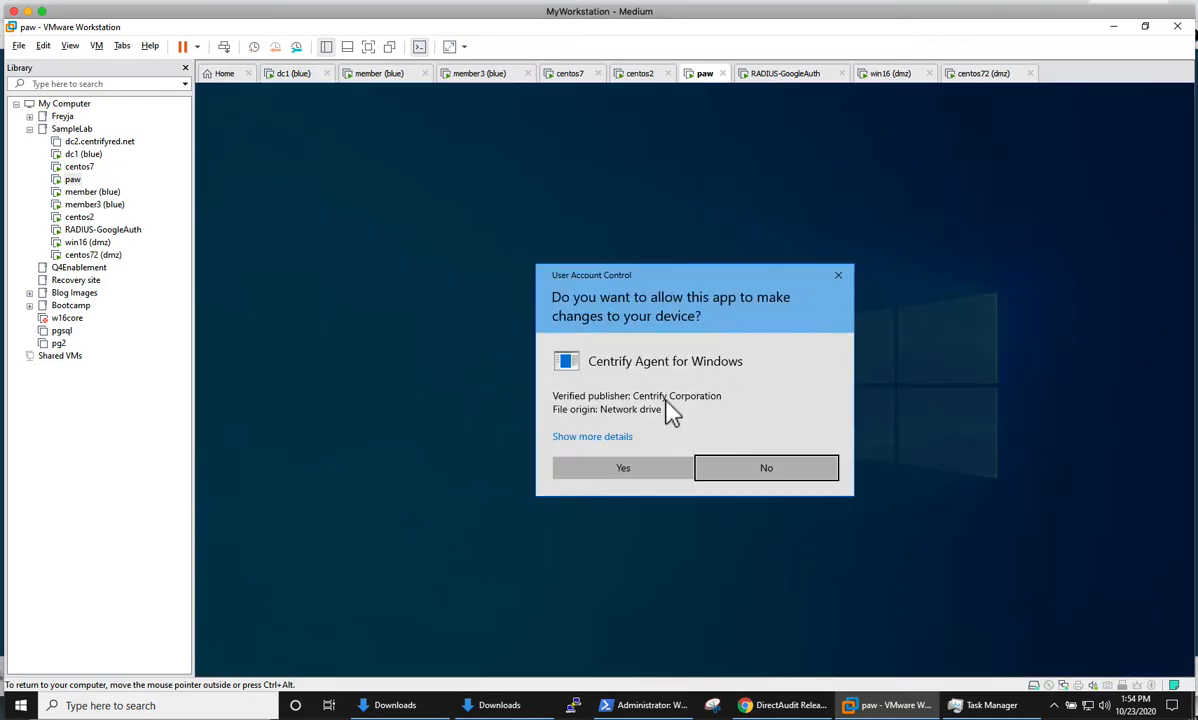
{"action": "left_click", "coordinate": [643, 470]}
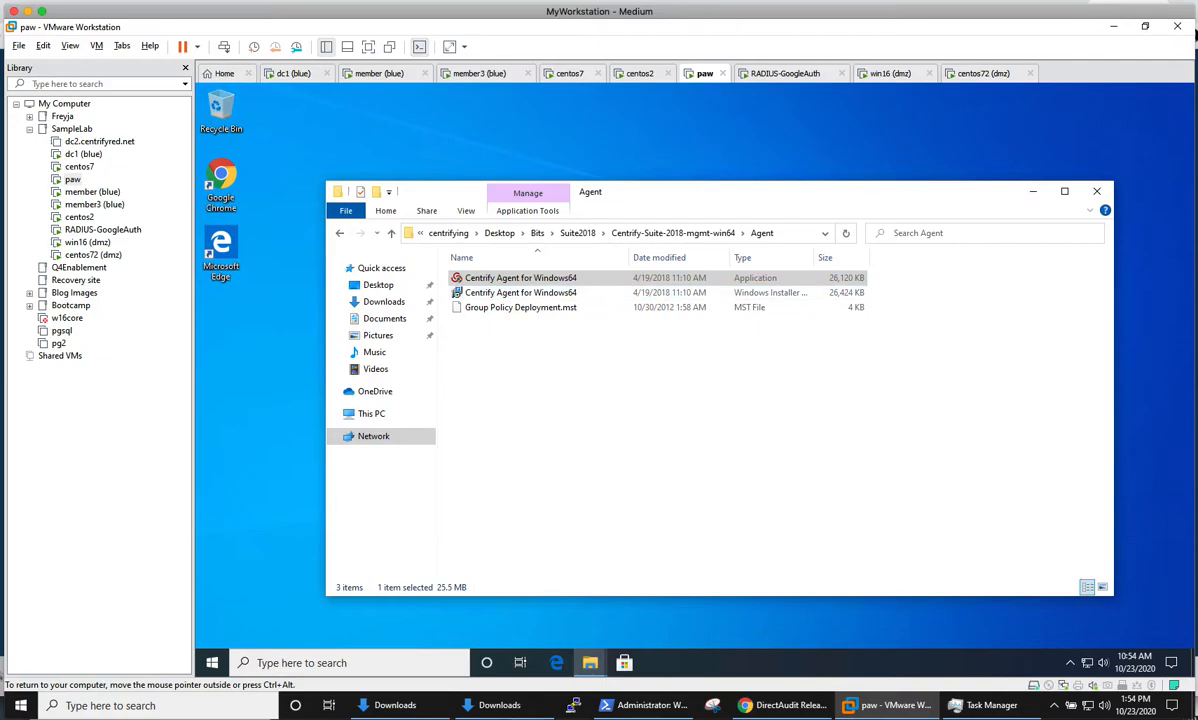
{"action": "left_click", "coordinate": [1032, 192]}
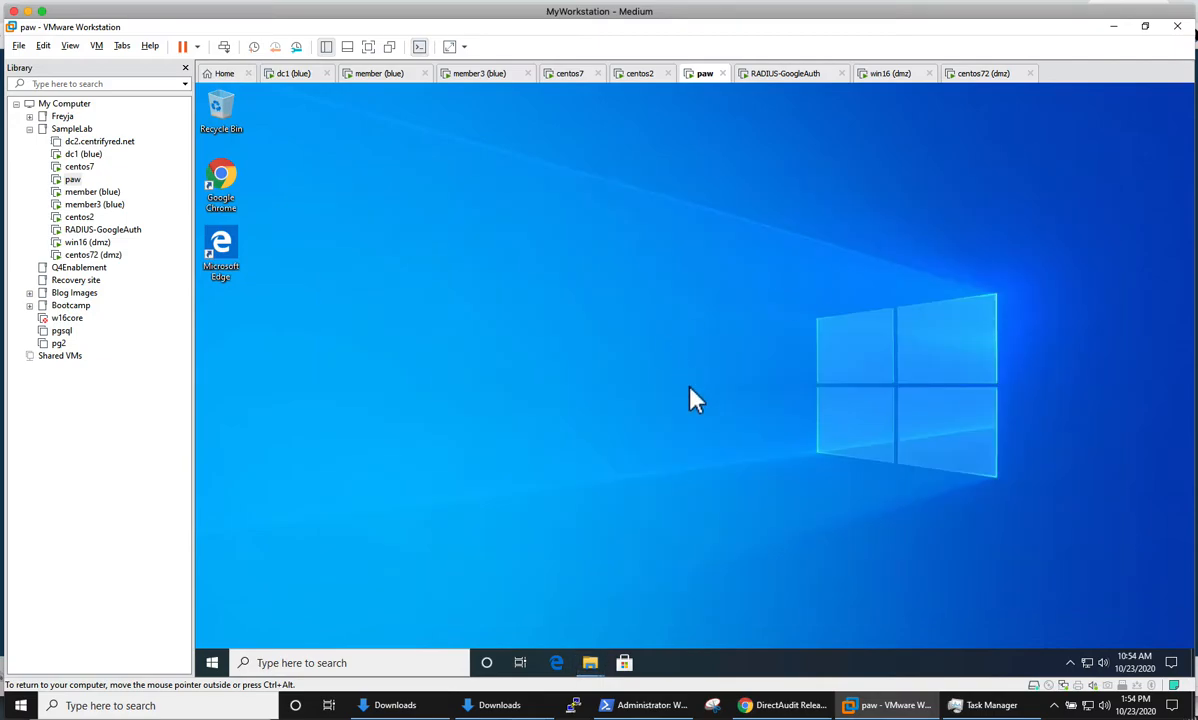
{"action": "left_click", "coordinate": [624, 664]}
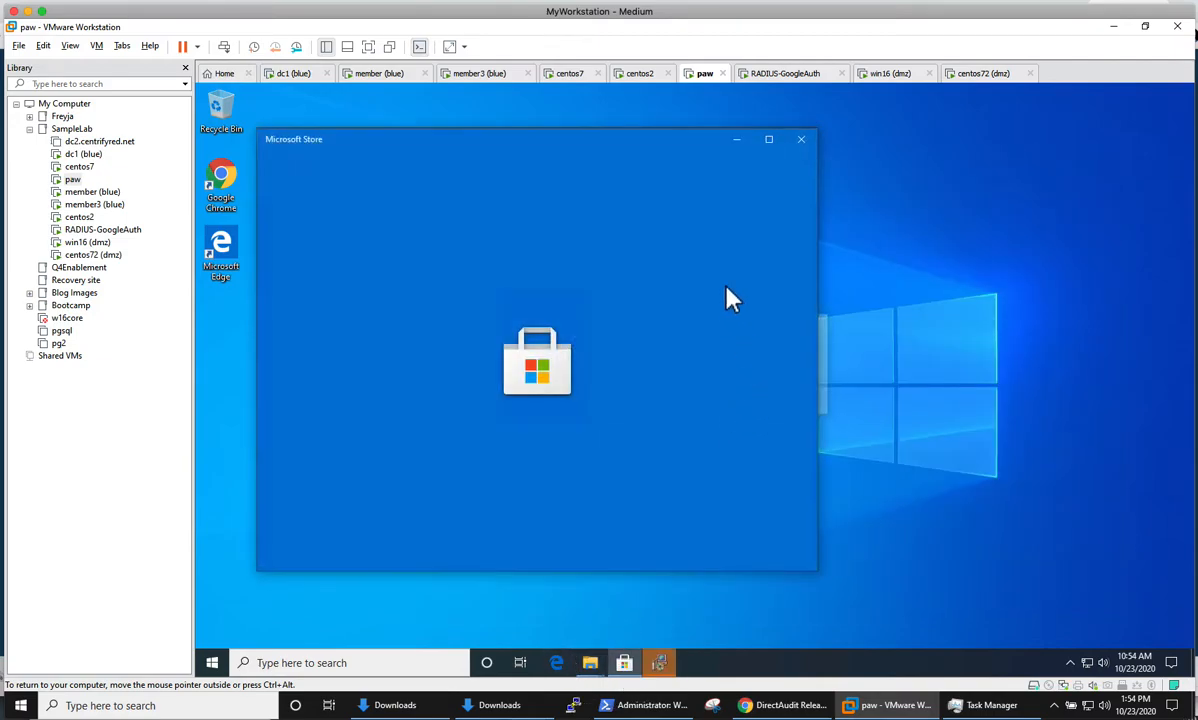
{"action": "left_click", "coordinate": [802, 141]}
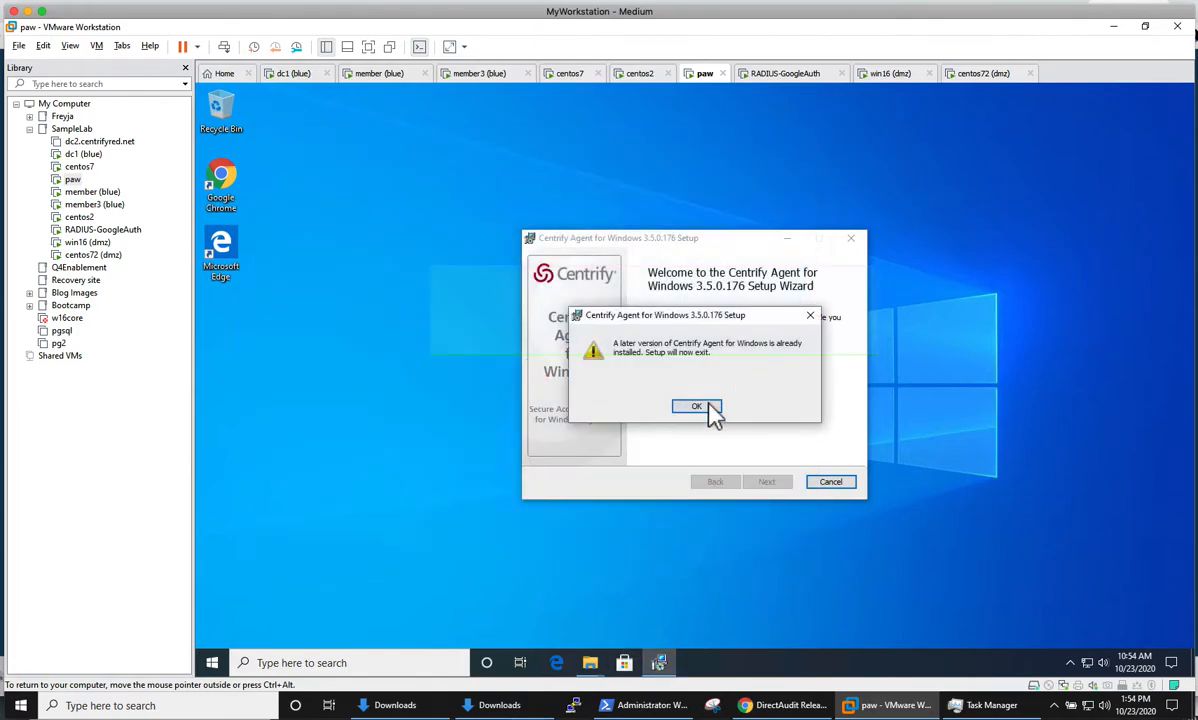
{"action": "left_click", "coordinate": [705, 407]}
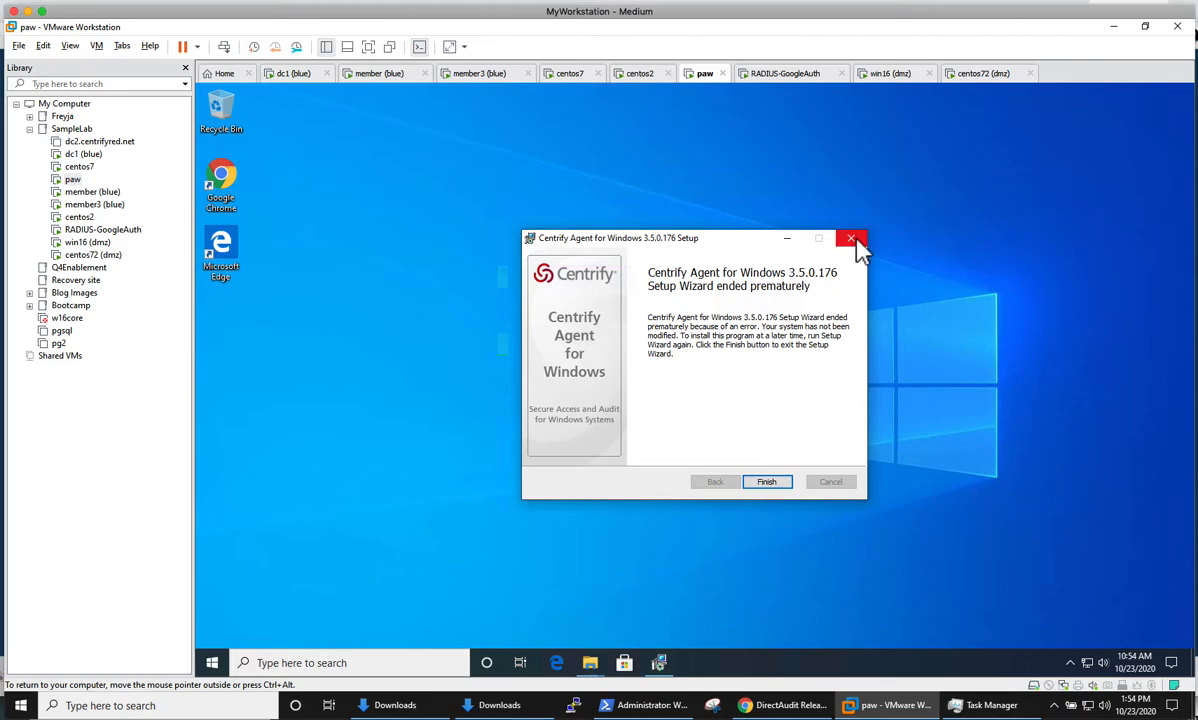
{"action": "left_click", "coordinate": [770, 483]}
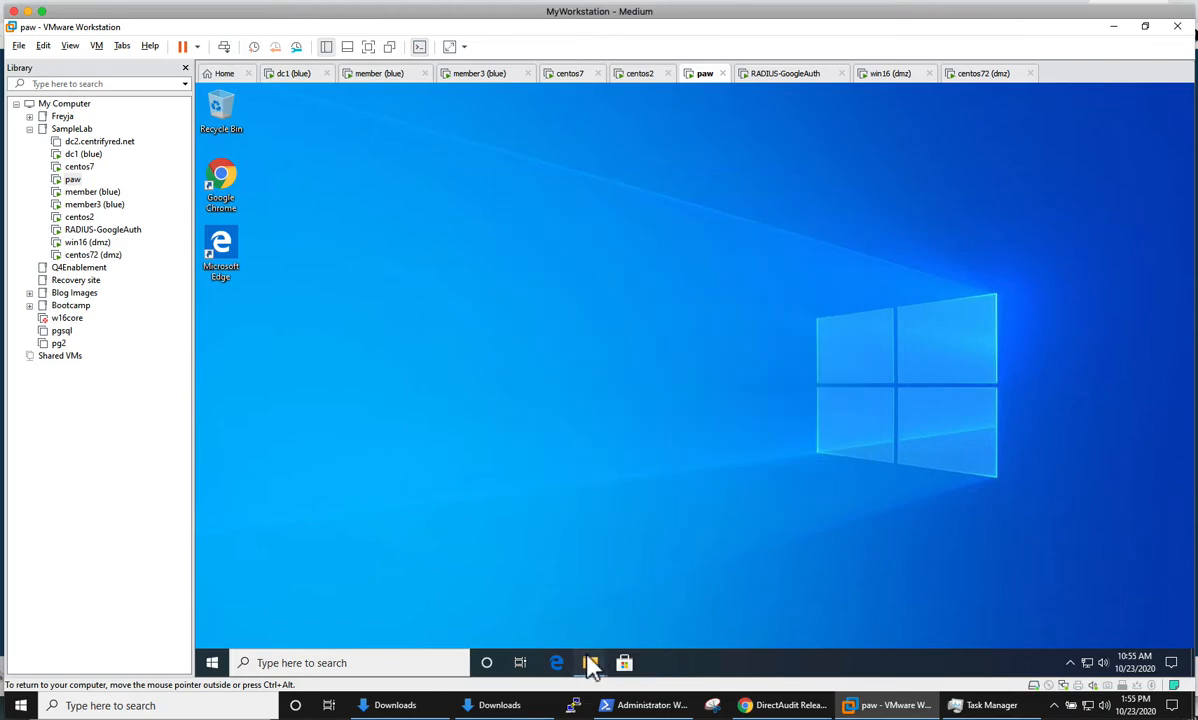
Return to the Bits folder on paw and launch the Centrify Agent for Windows64 Windows Installer package from Suite2020's Agent folder
{"action": "mouse_move", "coordinate": [590, 663]}
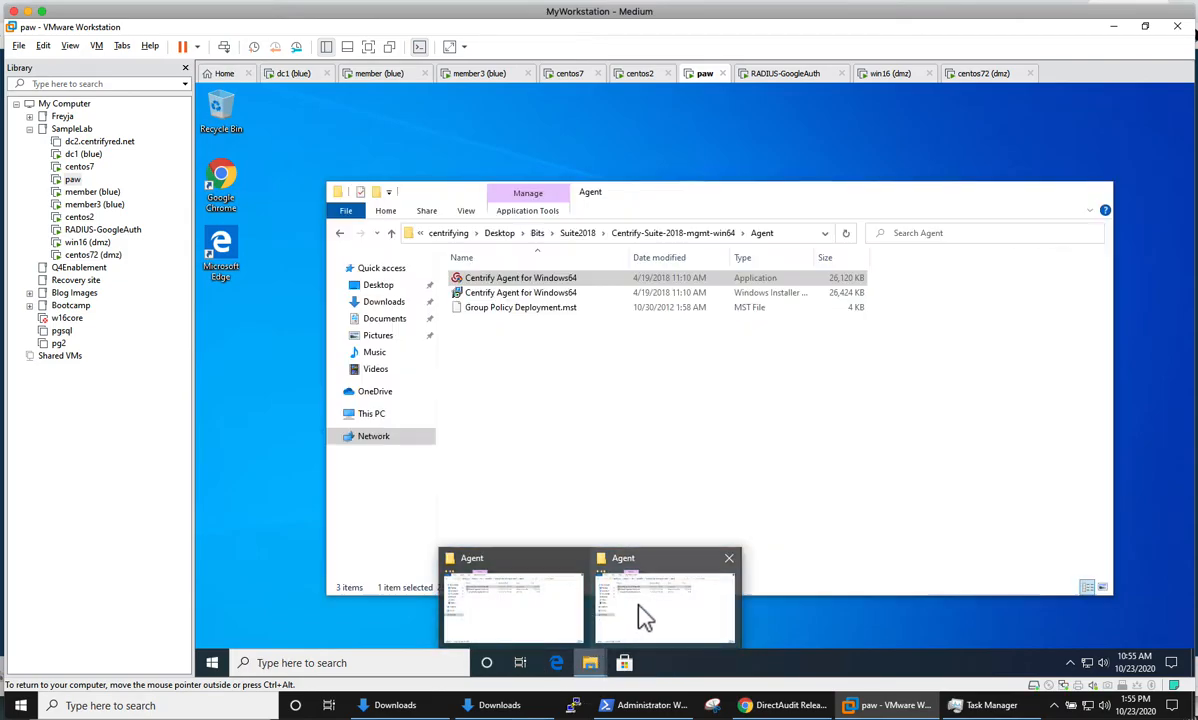
{"action": "left_click", "coordinate": [625, 612]}
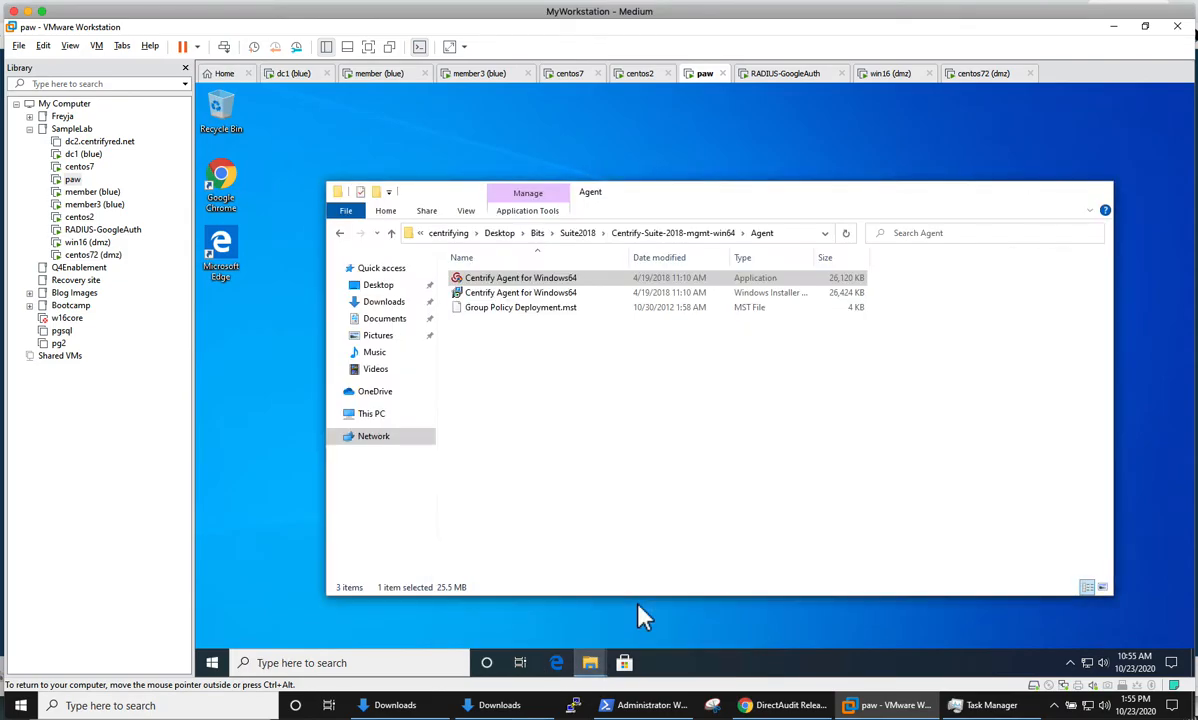
{"action": "left_click", "coordinate": [538, 234]}
{"action": "left_click", "coordinate": [499, 295]}
{"action": "double_click", "coordinate": [499, 295]}
{"action": "double_click", "coordinate": [489, 279]}
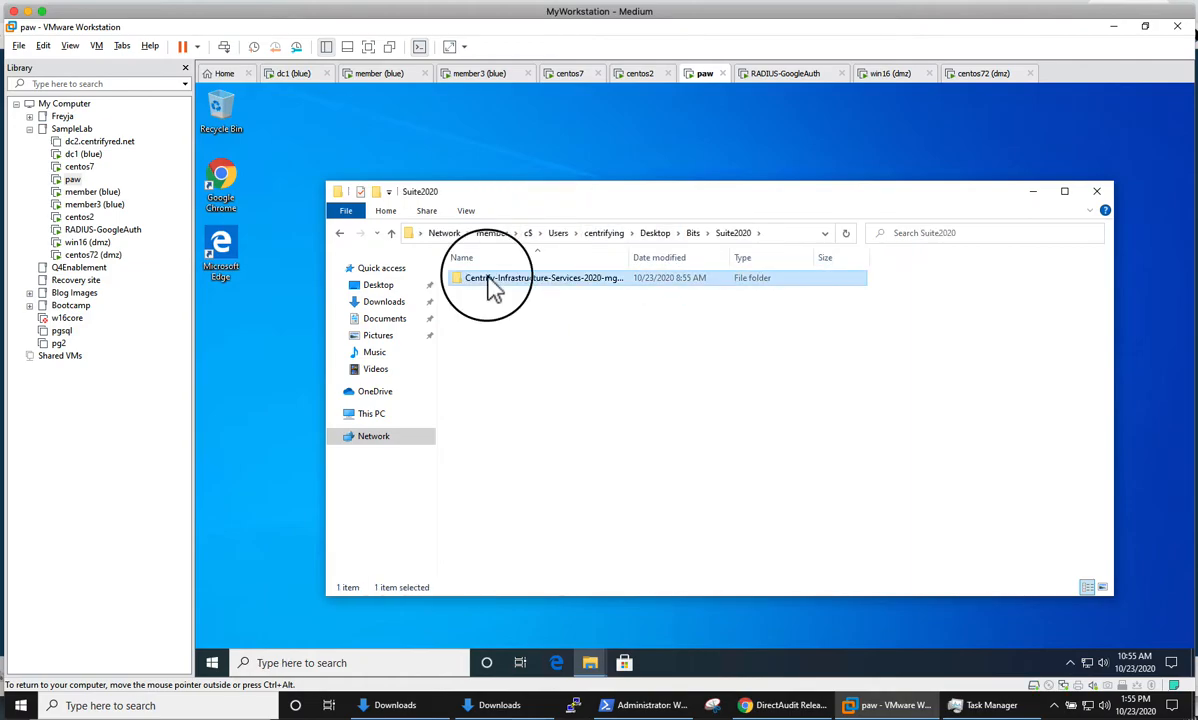
{"action": "double_click", "coordinate": [528, 278]}
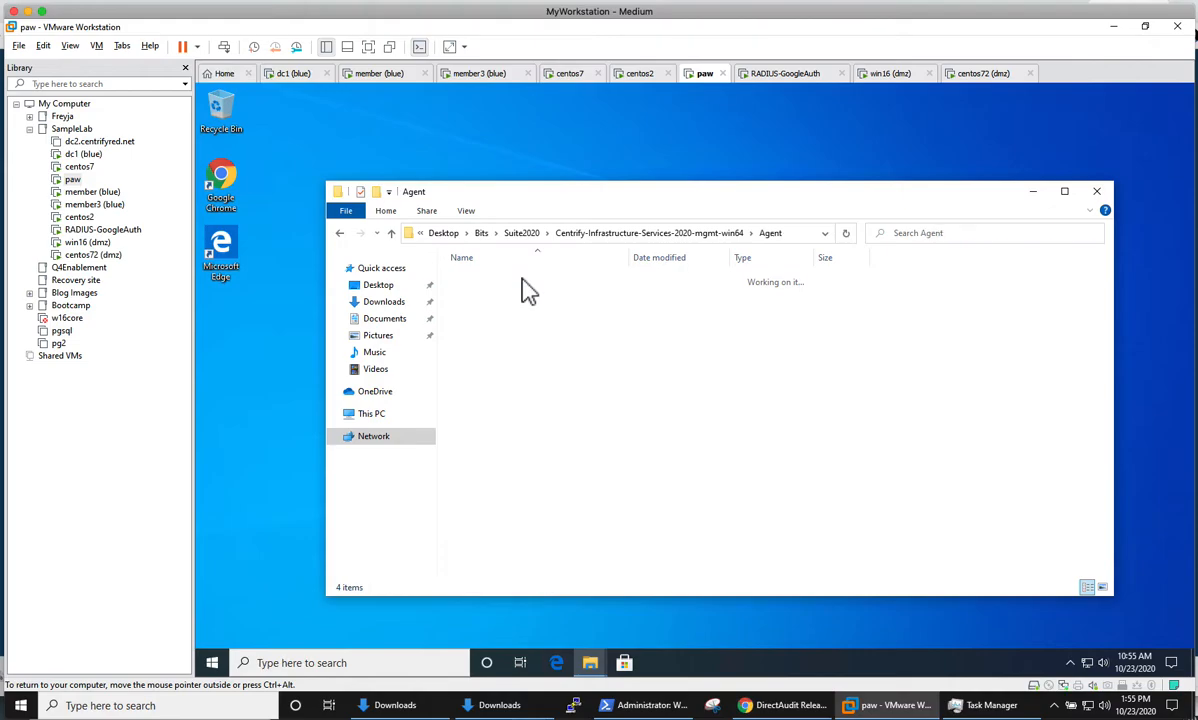
{"action": "double_click", "coordinate": [522, 292]}
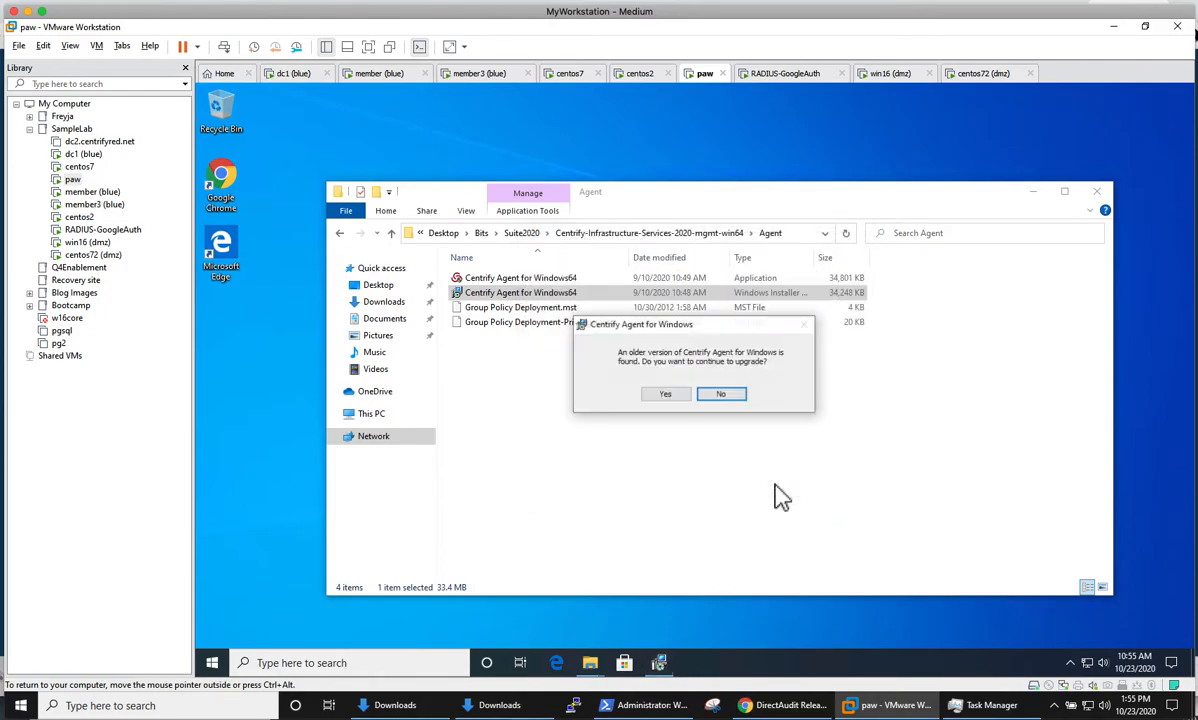
Start the agent 3.7.0.192 upgrade on paw, accepting the license terms, enabling Continue and reboot automatically, and allowing the elevation
{"action": "left_click", "coordinate": [672, 396]}
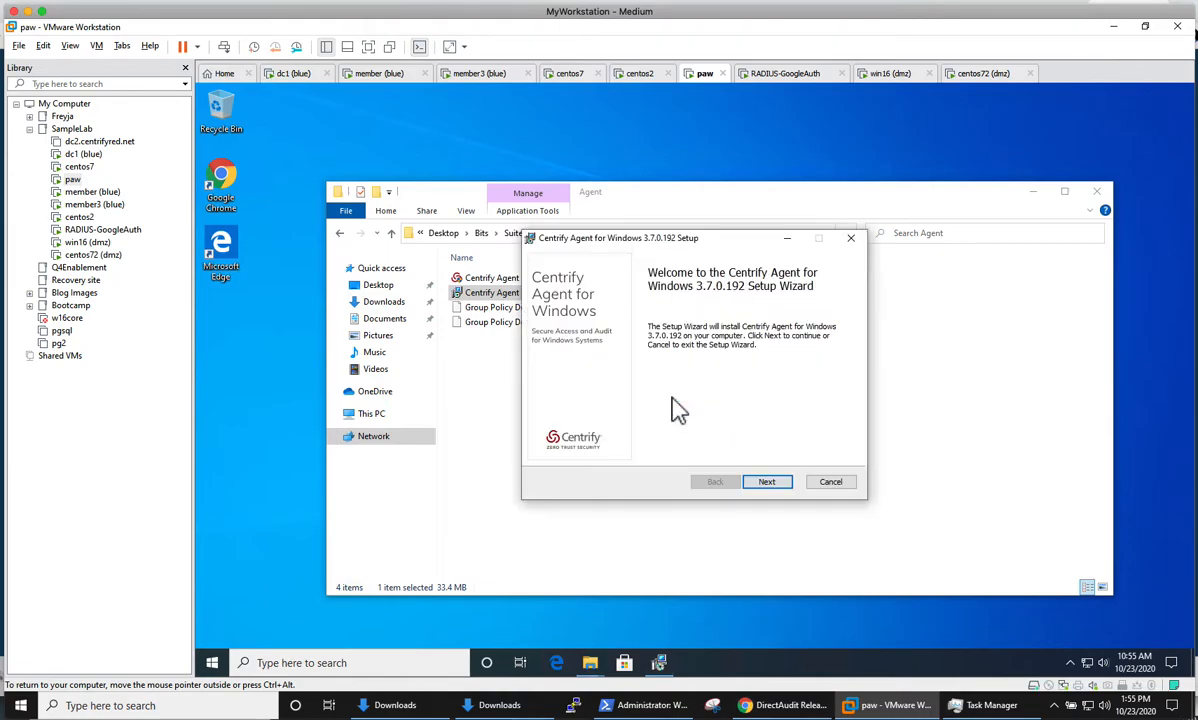
{"action": "left_click", "coordinate": [767, 482]}
{"action": "left_click", "coordinate": [618, 450]}
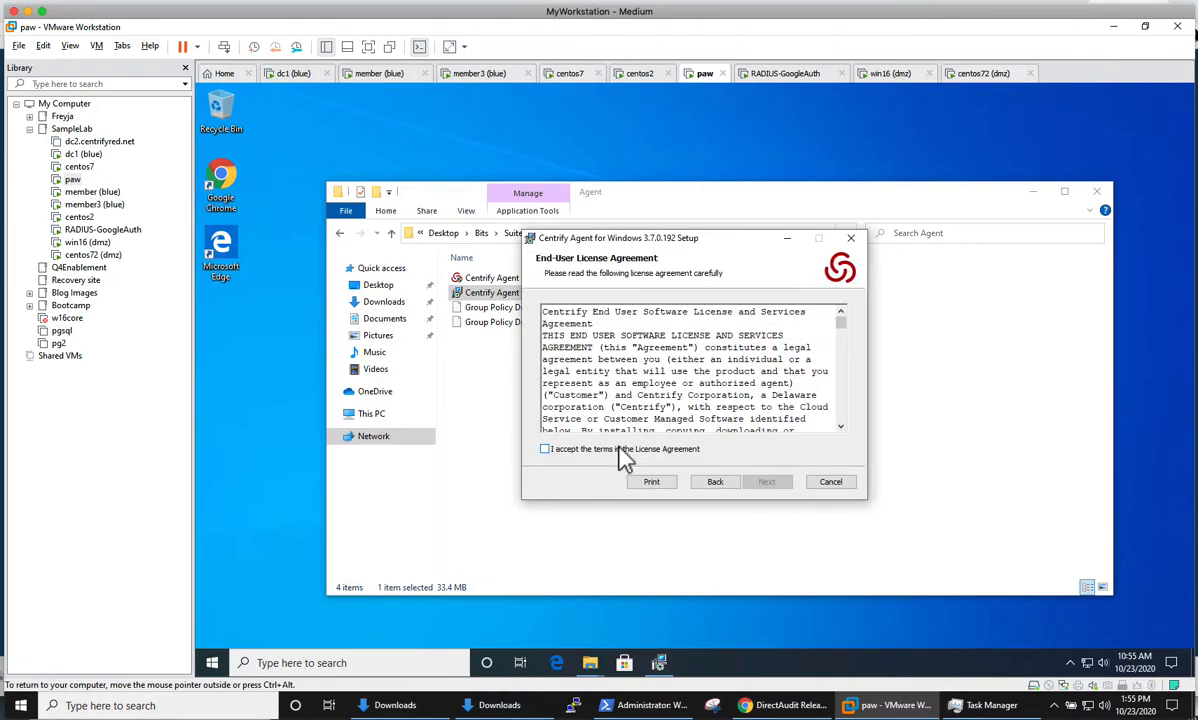
{"action": "left_click", "coordinate": [766, 483]}
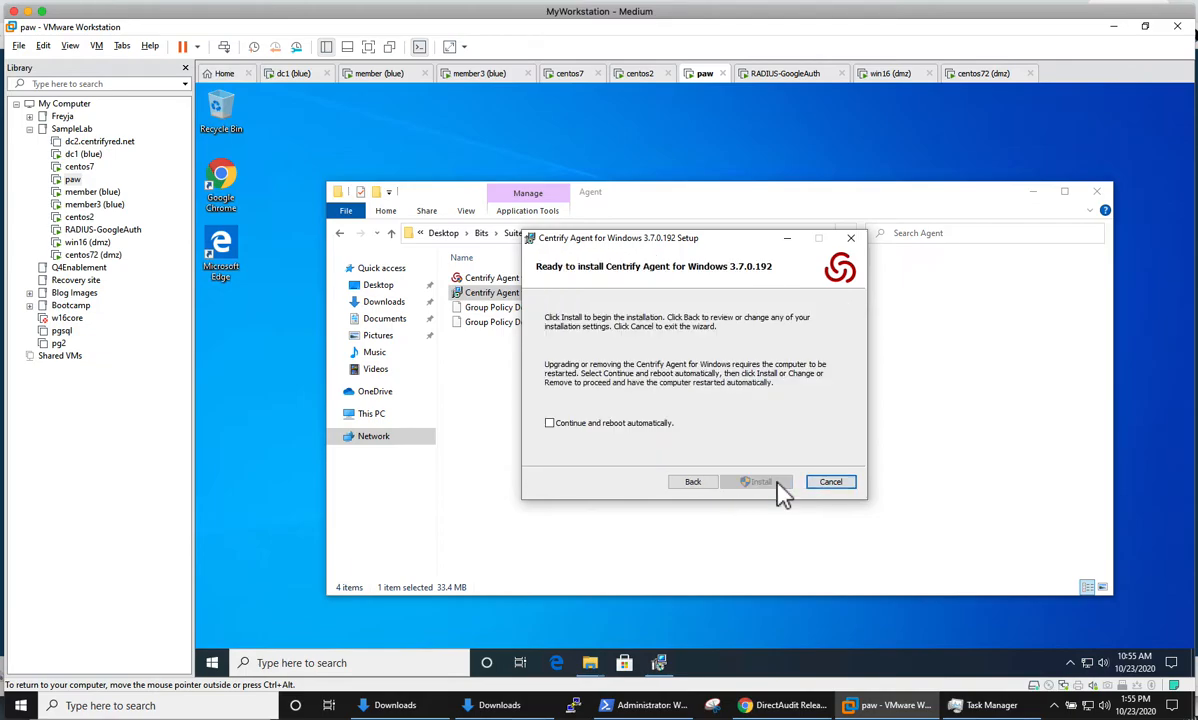
{"action": "left_click", "coordinate": [774, 485]}
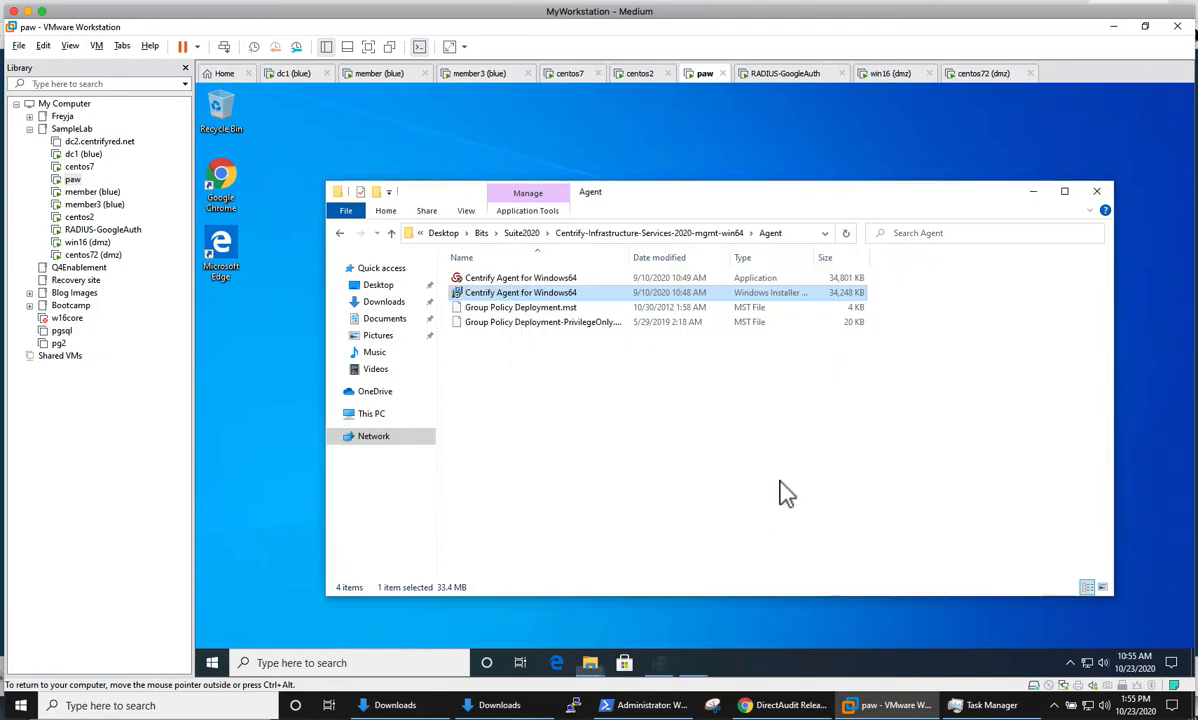
{"action": "left_click", "coordinate": [362, 75]}
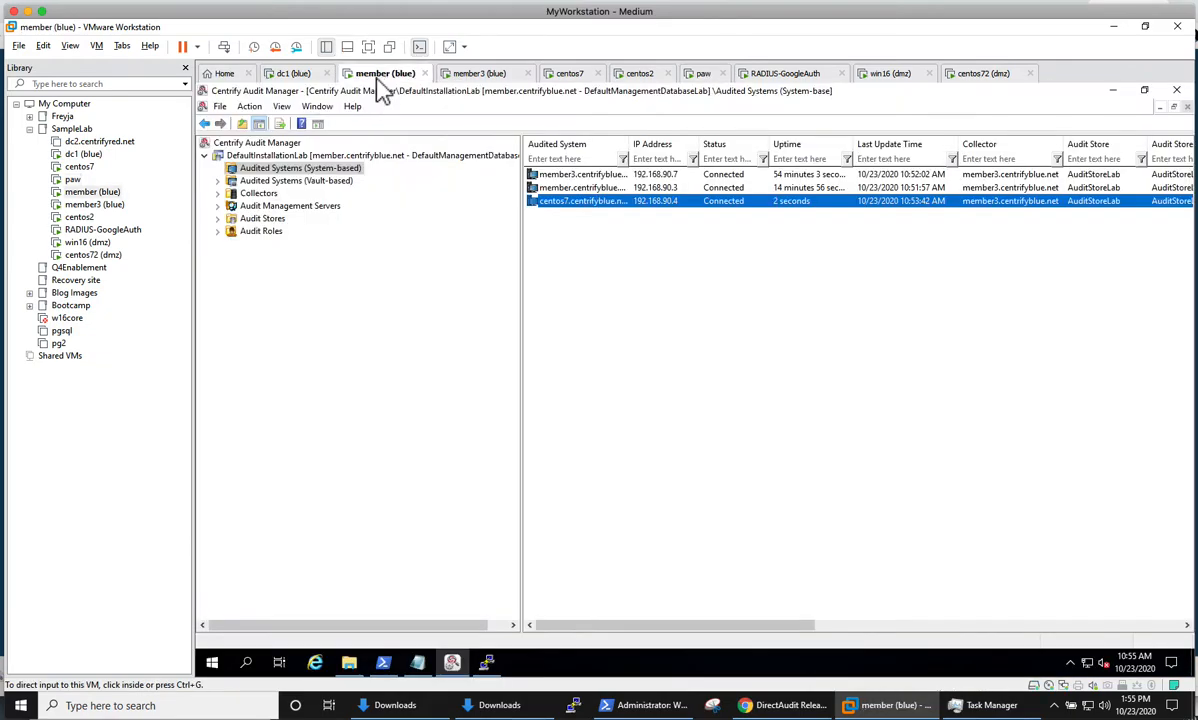
{"action": "left_click", "coordinate": [700, 74]}
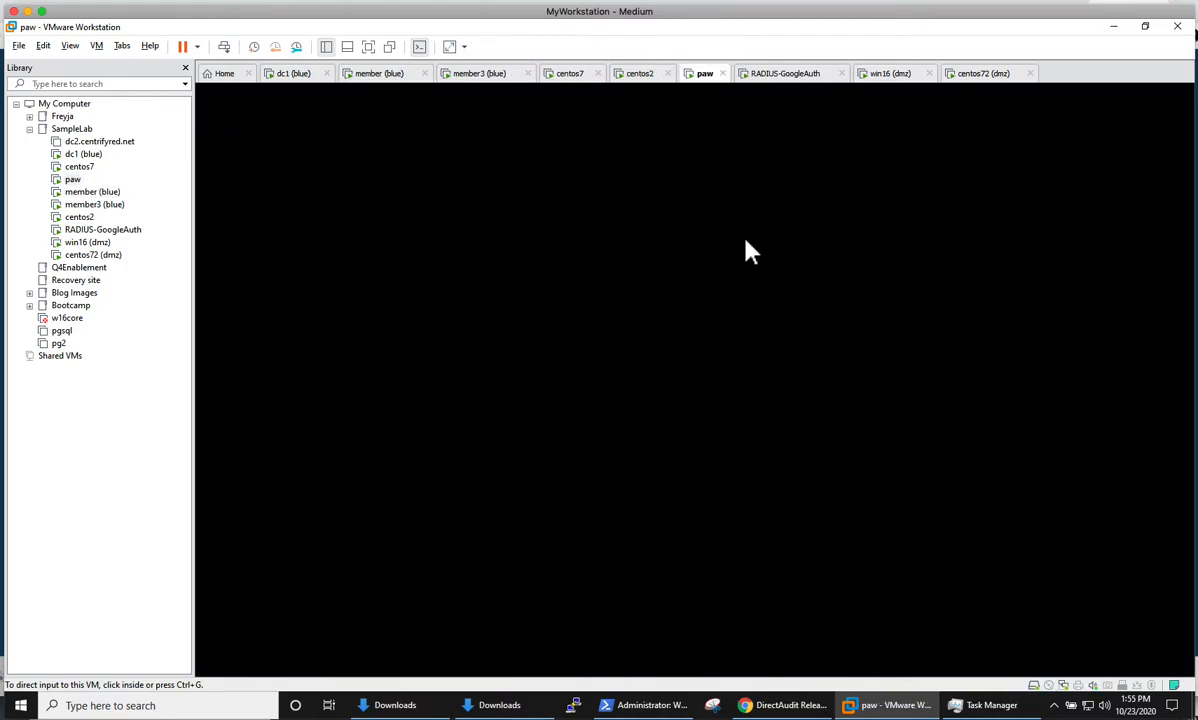
{"action": "left_click", "coordinate": [632, 469]}
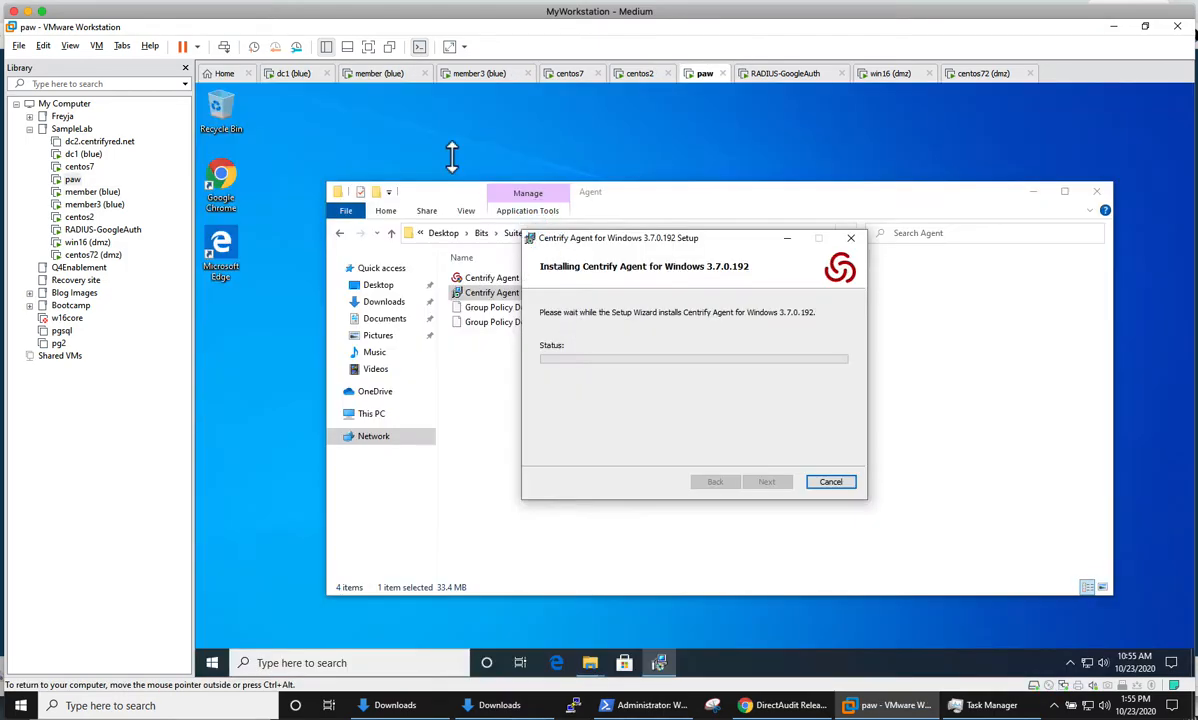
Switch to the member virtual machine, refresh the system-based audited systems in Audit Manager, and check member3's row and the agent version column
{"action": "left_click", "coordinate": [379, 73]}
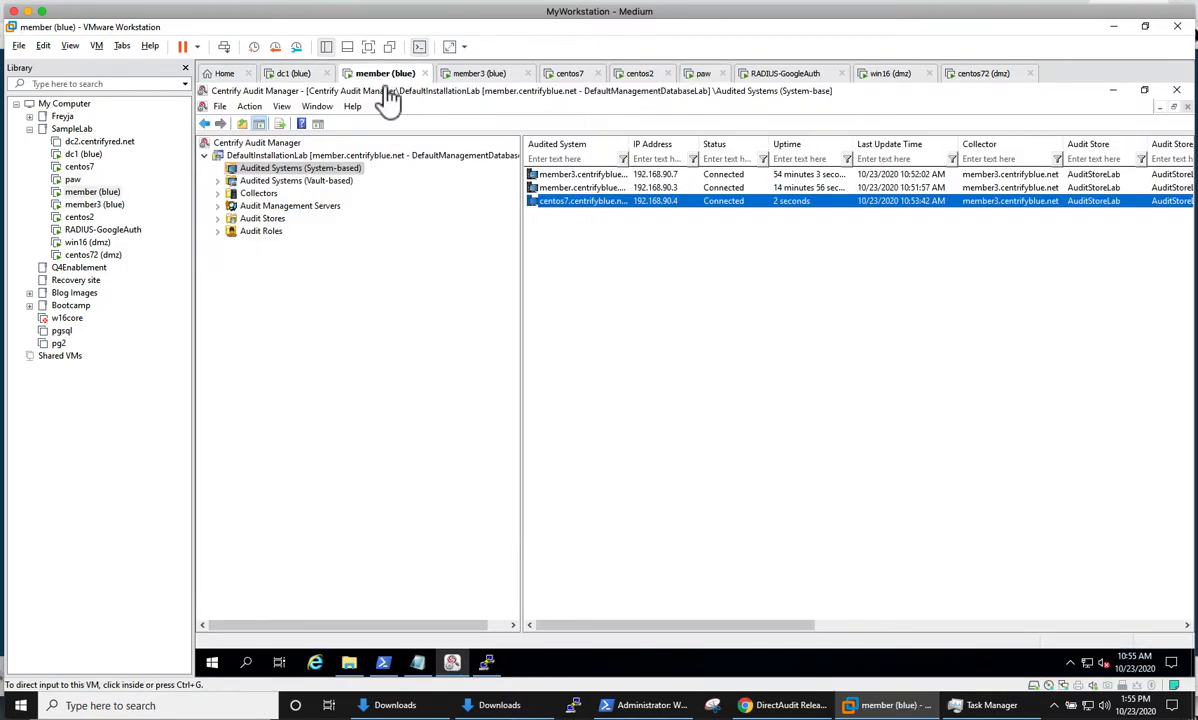
{"action": "right_click", "coordinate": [600, 258]}
{"action": "left_click", "coordinate": [629, 264]}
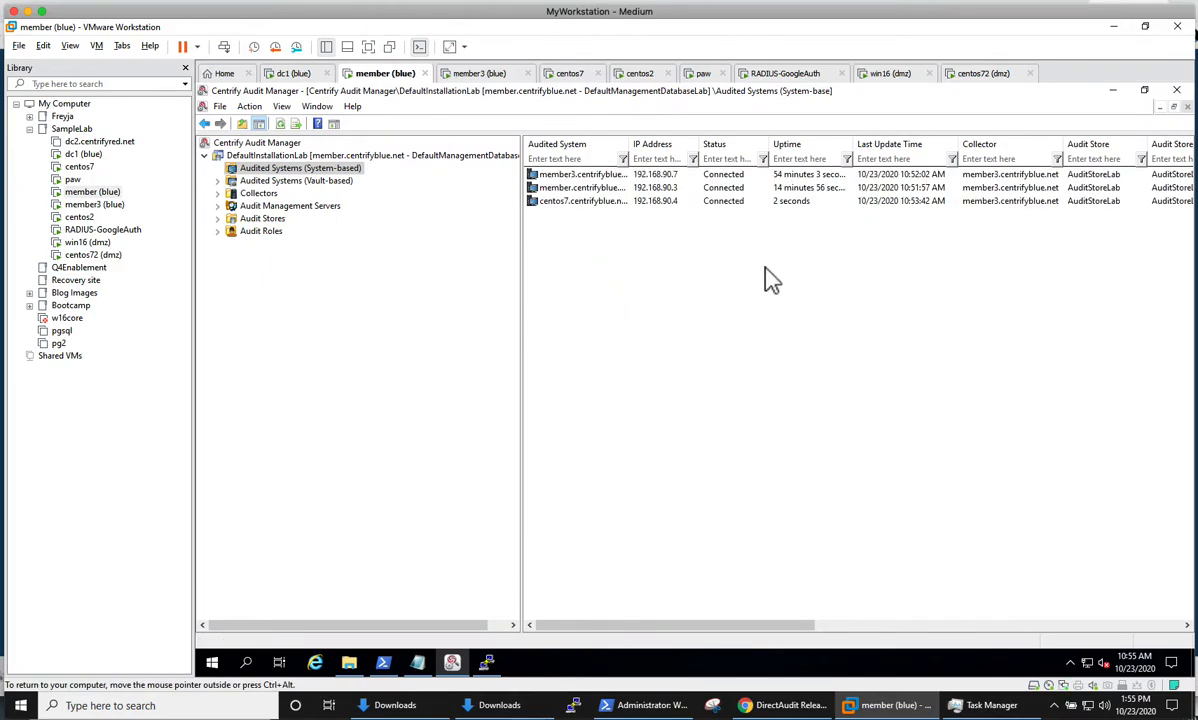
{"action": "left_click_drag", "start_coordinate": [716, 632], "coordinate": [784, 632]}
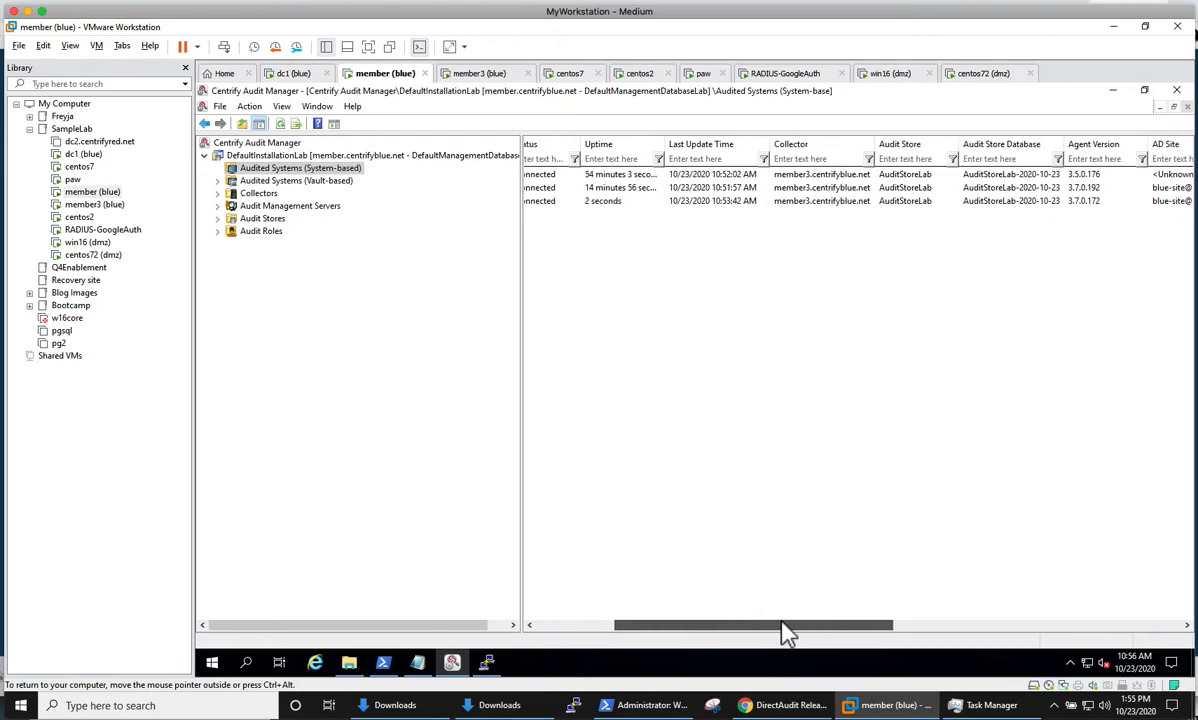
{"action": "left_click", "coordinate": [712, 177]}
{"action": "left_click_drag", "start_coordinate": [717, 625], "coordinate": [570, 630]}
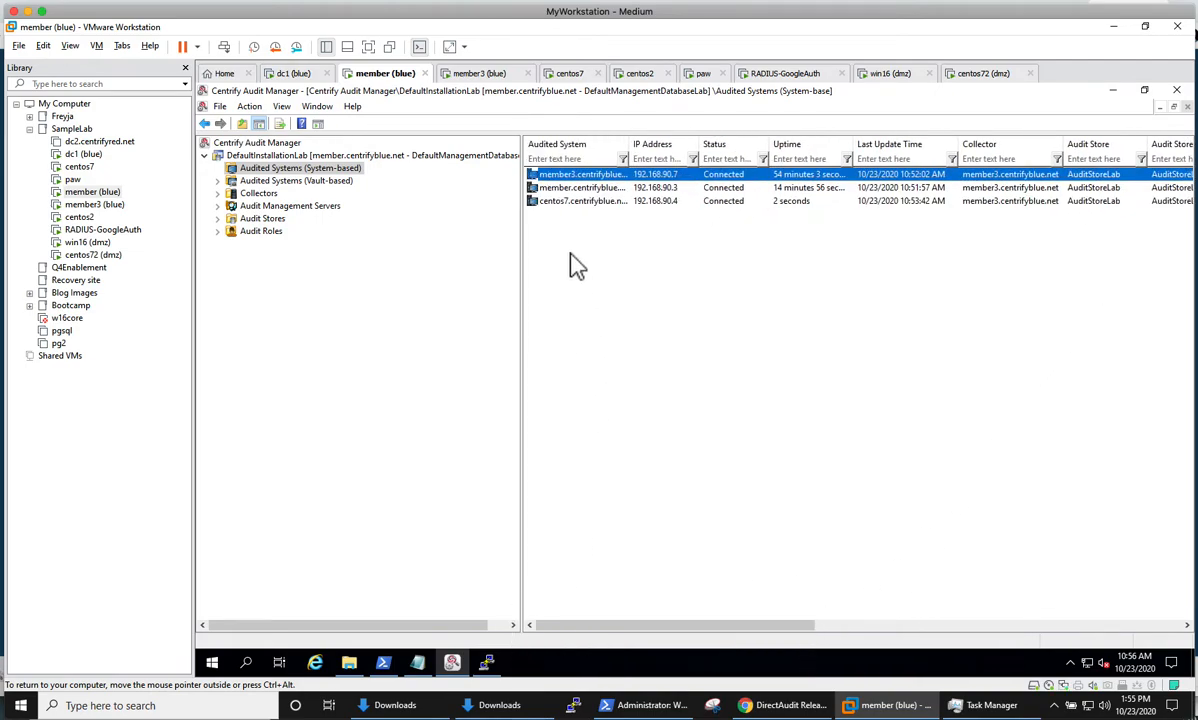
Complete the agent 3.7.0.192 setup on member3, accepting the required reboot and allowing the Centrify Agent Configuration elevation
{"action": "left_click", "coordinate": [455, 73]}
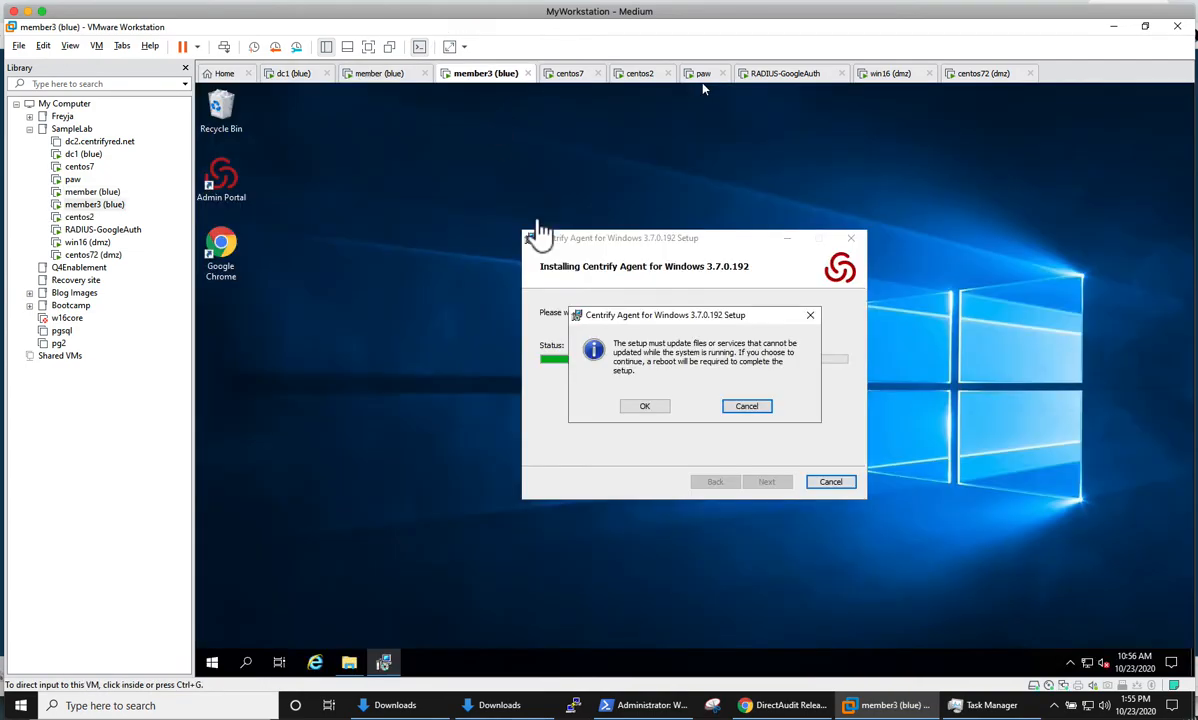
{"action": "left_click", "coordinate": [648, 408]}
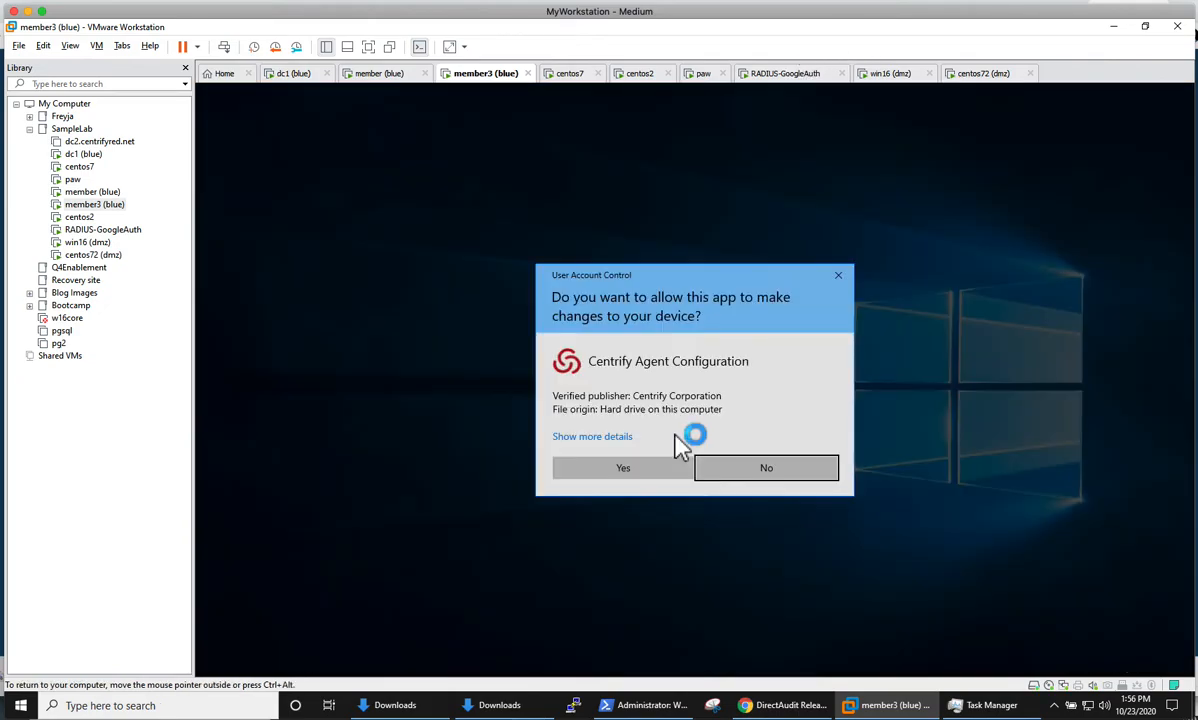
{"action": "left_click", "coordinate": [626, 470]}
{"action": "left_click", "coordinate": [766, 482]}
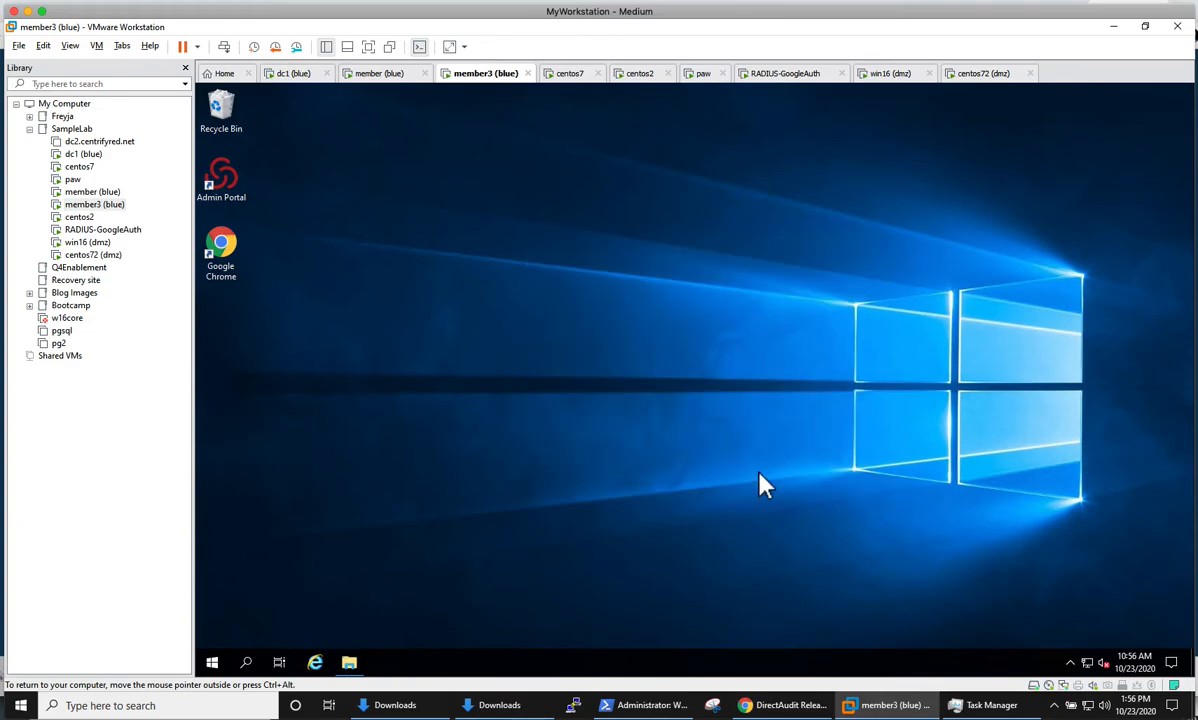
Return to Audit Manager on member, refresh the audited systems list, and check member3's status and agent version
{"action": "left_click", "coordinate": [386, 74]}
{"action": "right_click", "coordinate": [684, 273]}
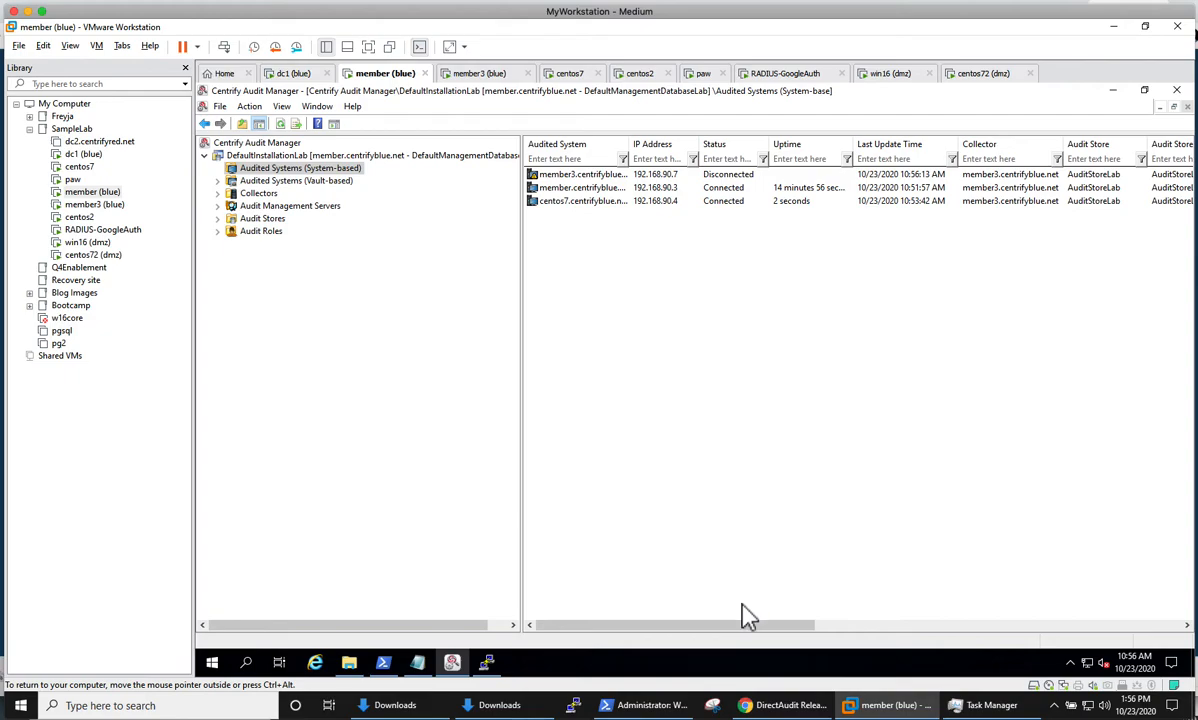
{"action": "left_click_drag", "start_coordinate": [762, 628], "coordinate": [838, 625]}
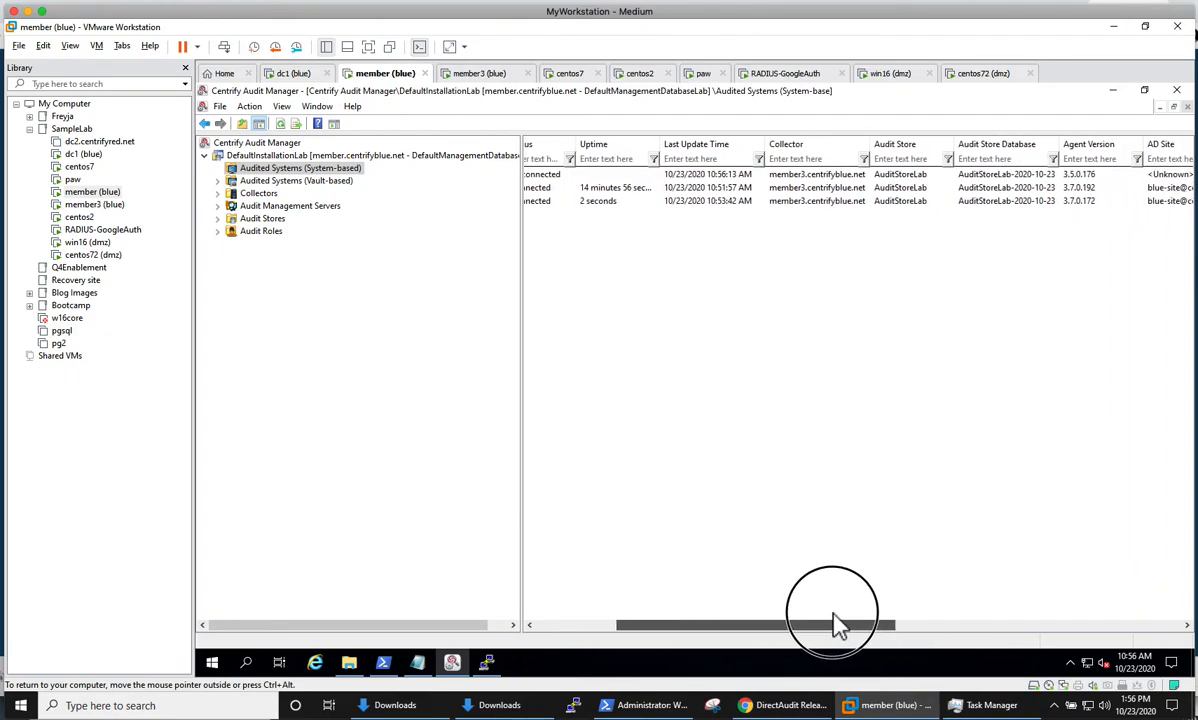
Restart the member3 virtual machine with Other (Unplanned) as the shutdown reason
{"action": "left_click", "coordinate": [484, 76]}
{"action": "right_click", "coordinate": [216, 663]}
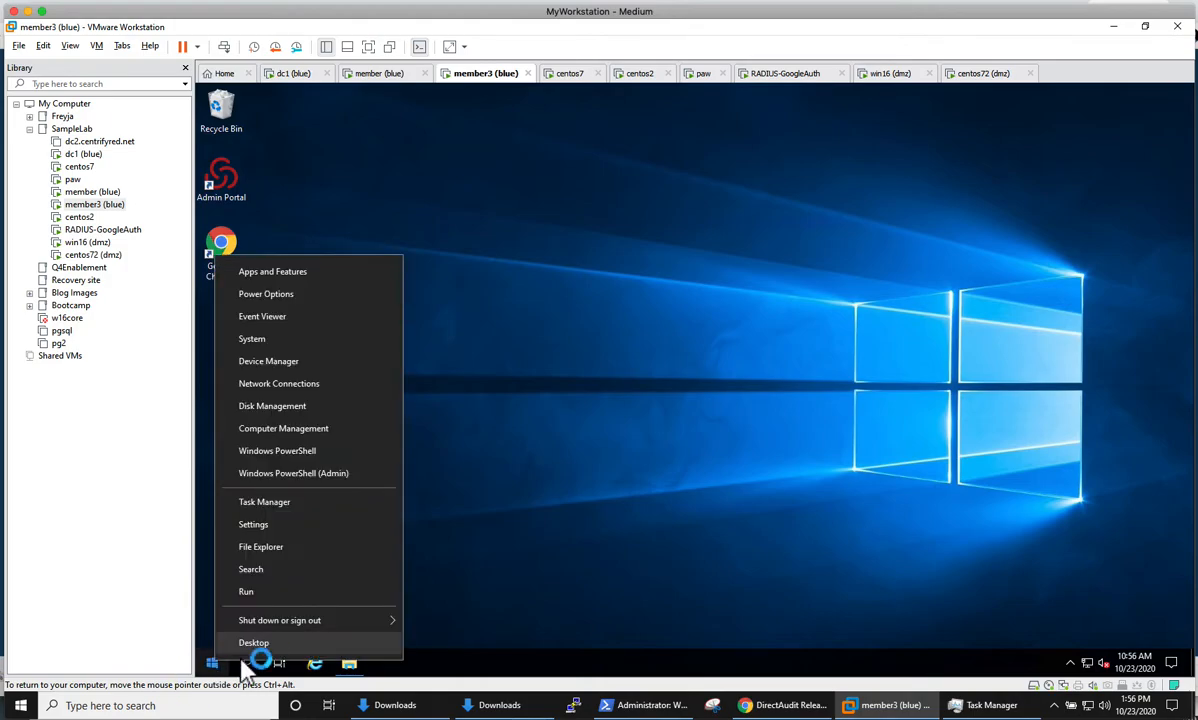
{"action": "mouse_move", "coordinate": [360, 620]}
{"action": "left_click", "coordinate": [470, 614]}
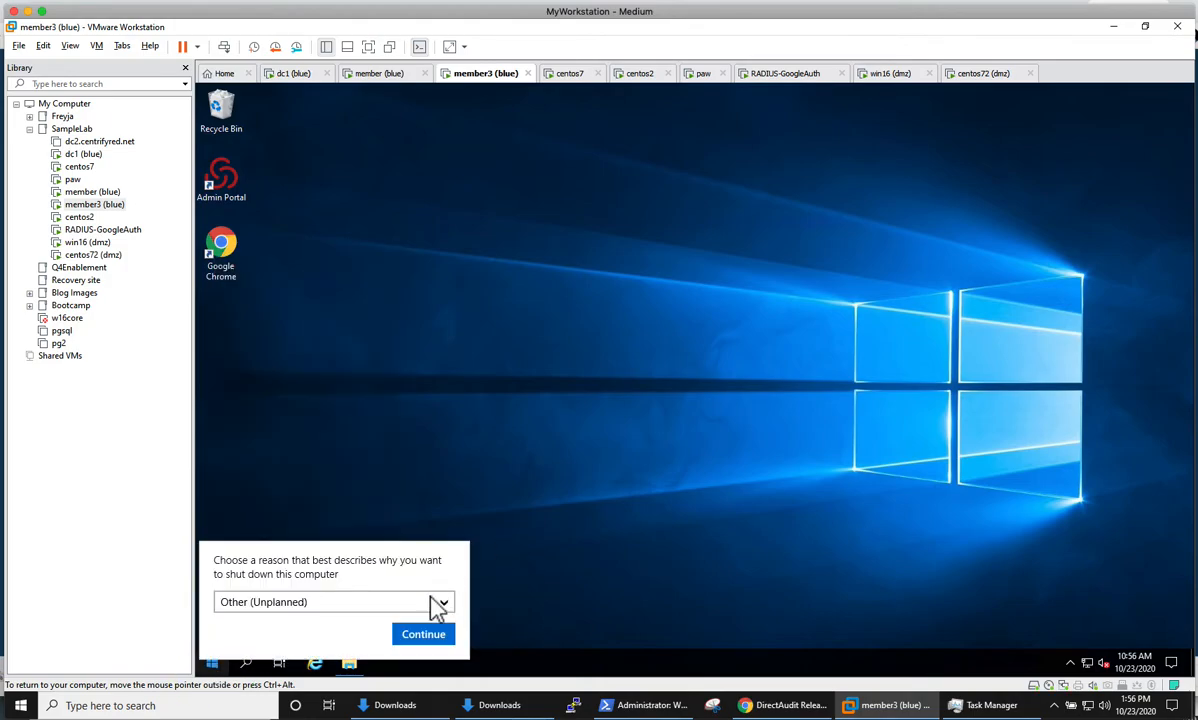
{"action": "left_click", "coordinate": [425, 634]}
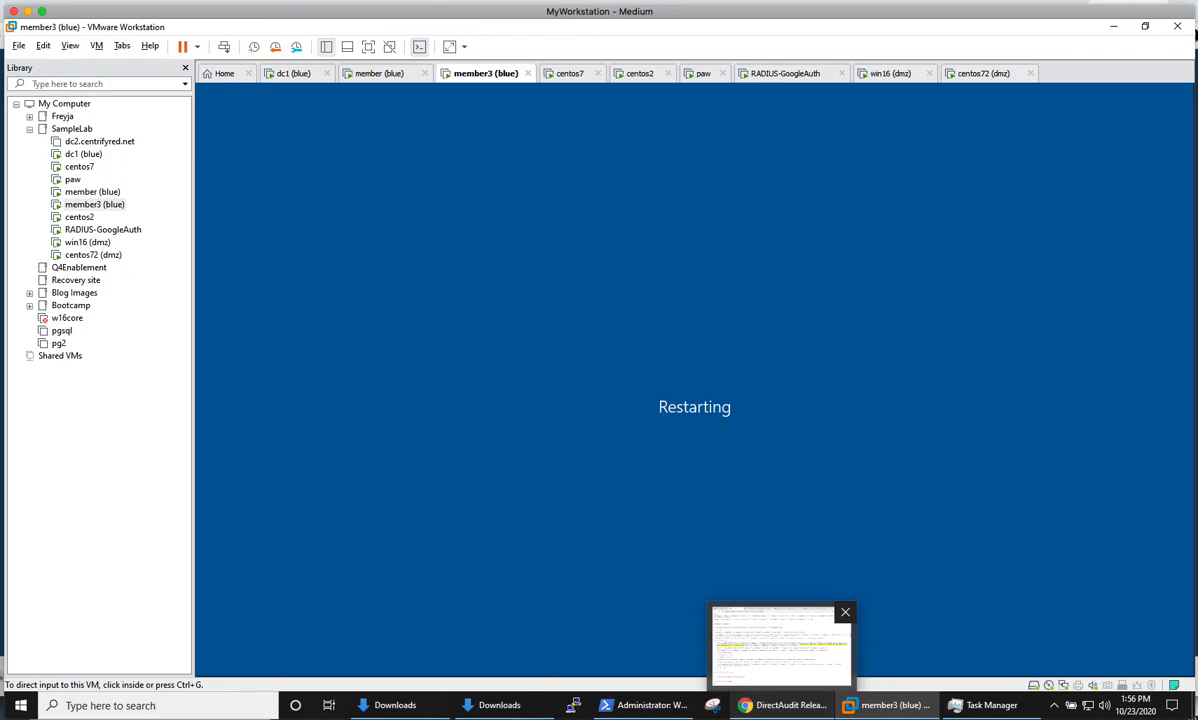
{"action": "mouse_move", "coordinate": [499, 705]}
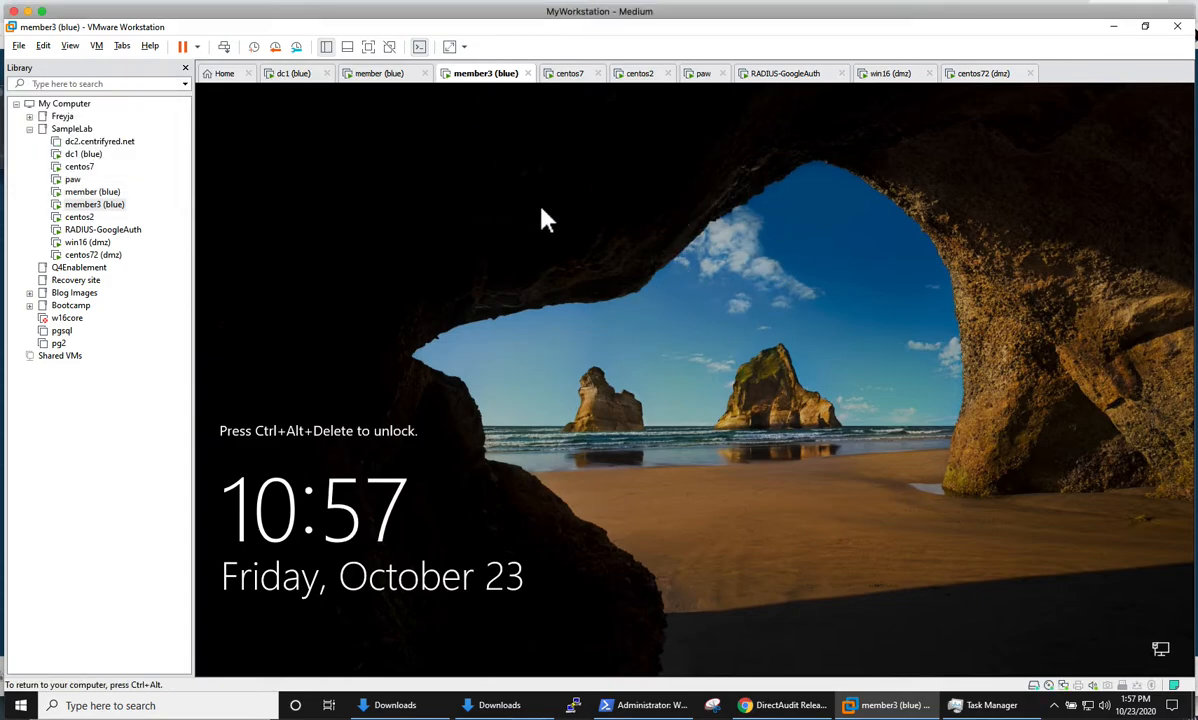
Refresh the audited systems in Audit Manager on member to examine the restarted member3's uptime and agent version
{"action": "left_click", "coordinate": [381, 74]}
{"action": "right_click", "coordinate": [656, 285]}
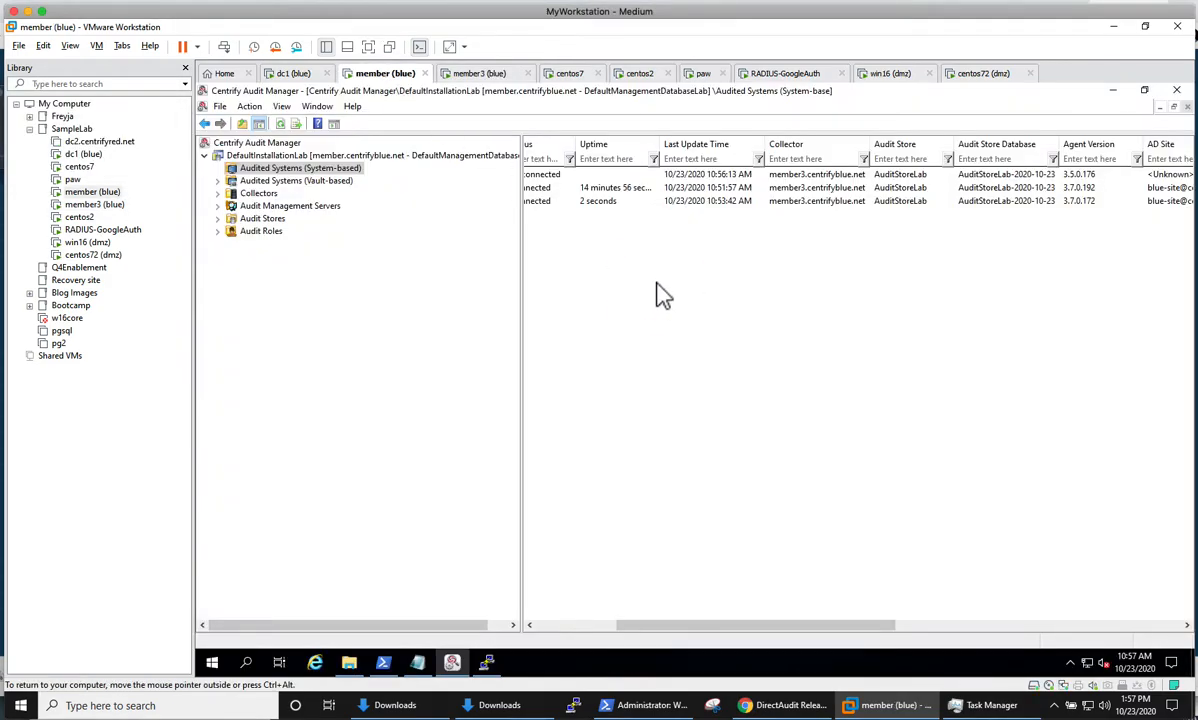
{"action": "left_click", "coordinate": [693, 292]}
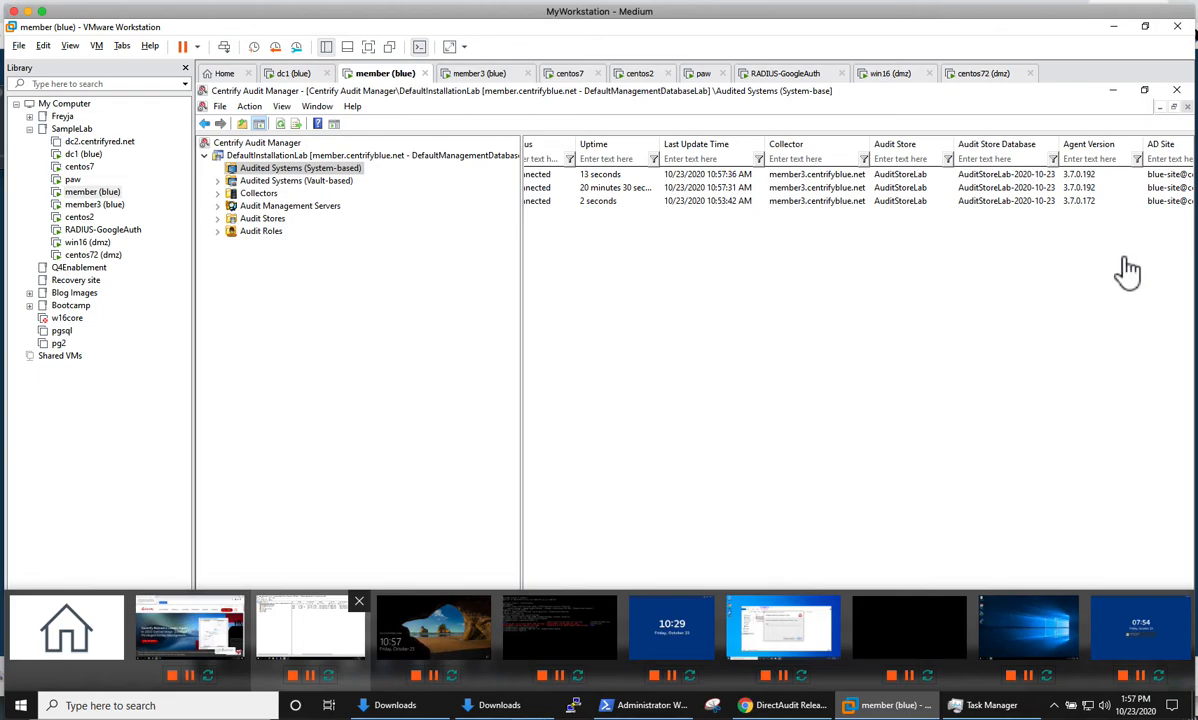
Switch to Chrome, look at the upgrade guide's component order, and highlight the collector compatibility passage in the DirectAudit 3.7.0 release notes
{"action": "left_click", "coordinate": [785, 705]}
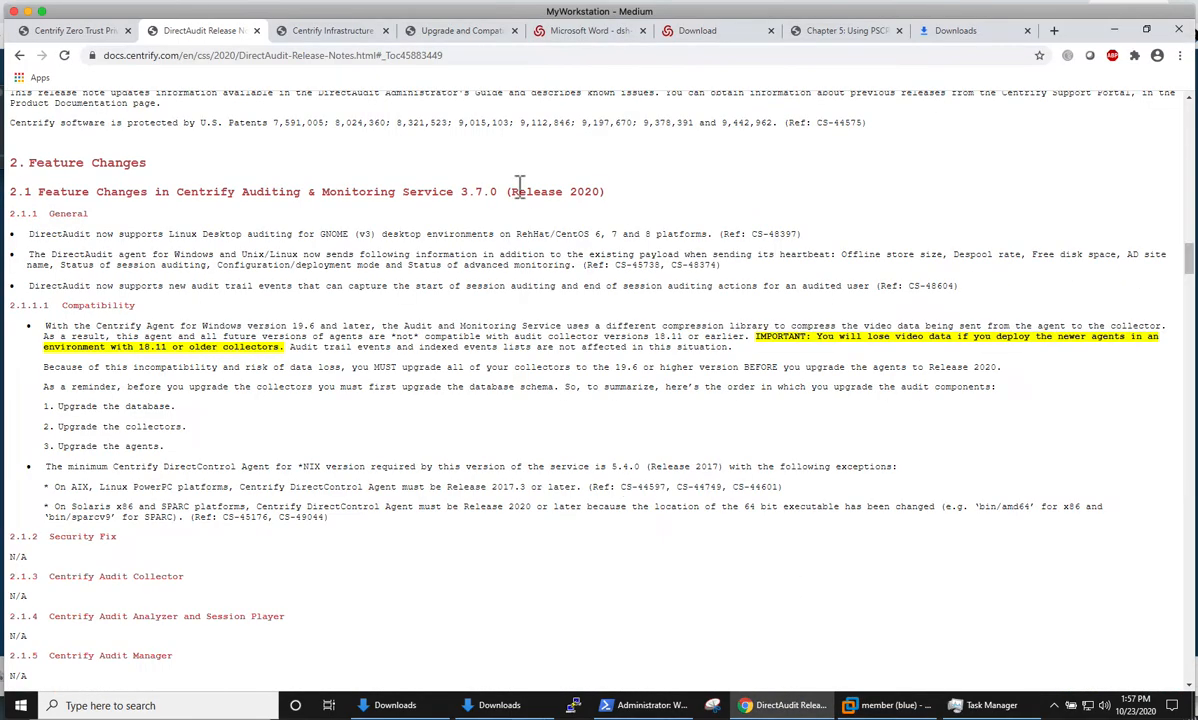
{"action": "left_click", "coordinate": [450, 34]}
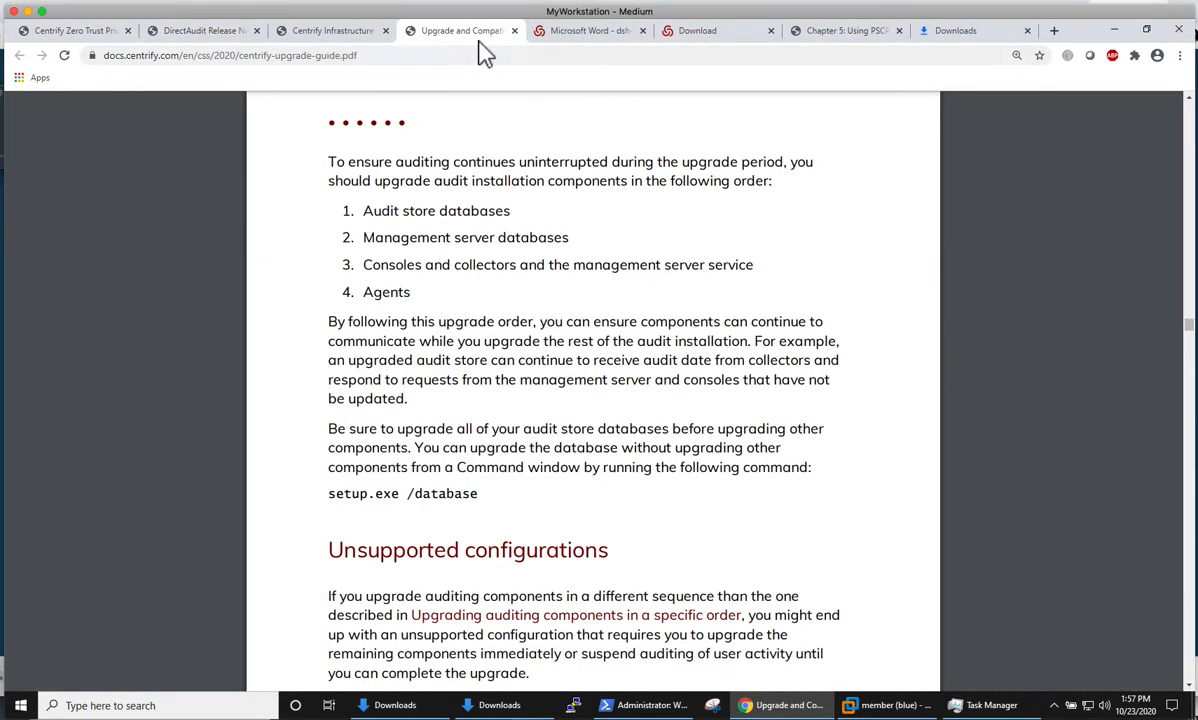
{"action": "left_click", "coordinate": [310, 38]}
{"action": "left_click", "coordinate": [210, 32]}
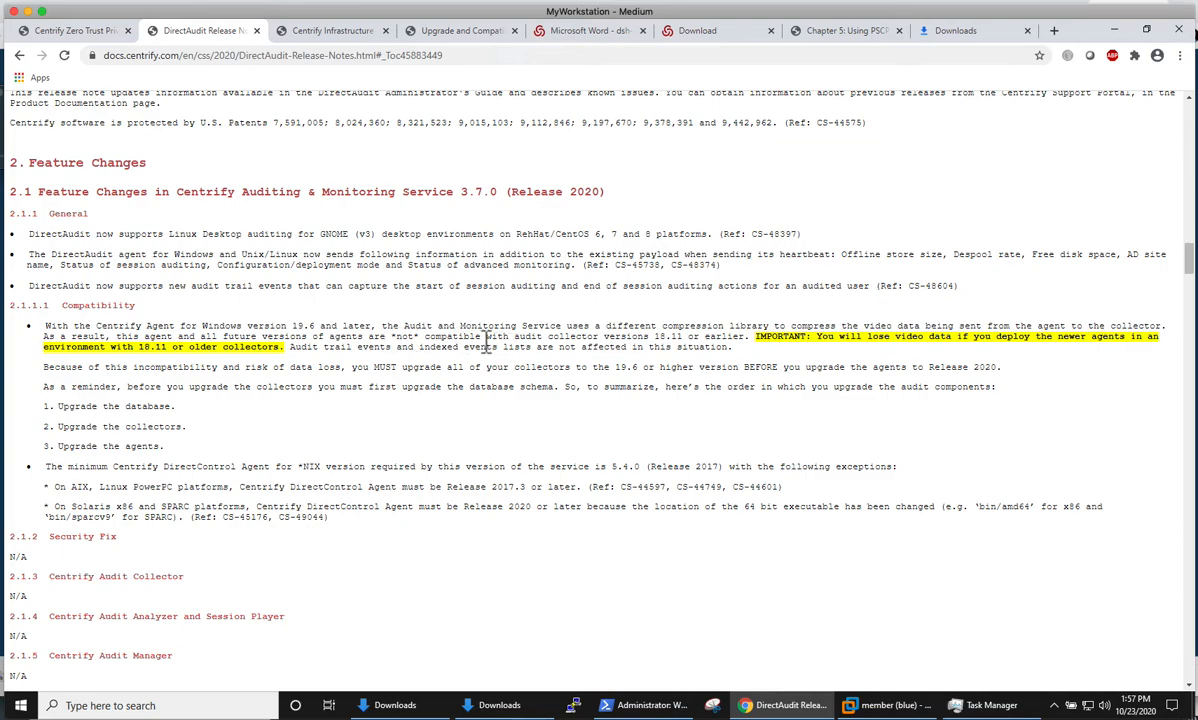
{"action": "left_click_drag", "start_coordinate": [420, 327], "coordinate": [752, 340]}
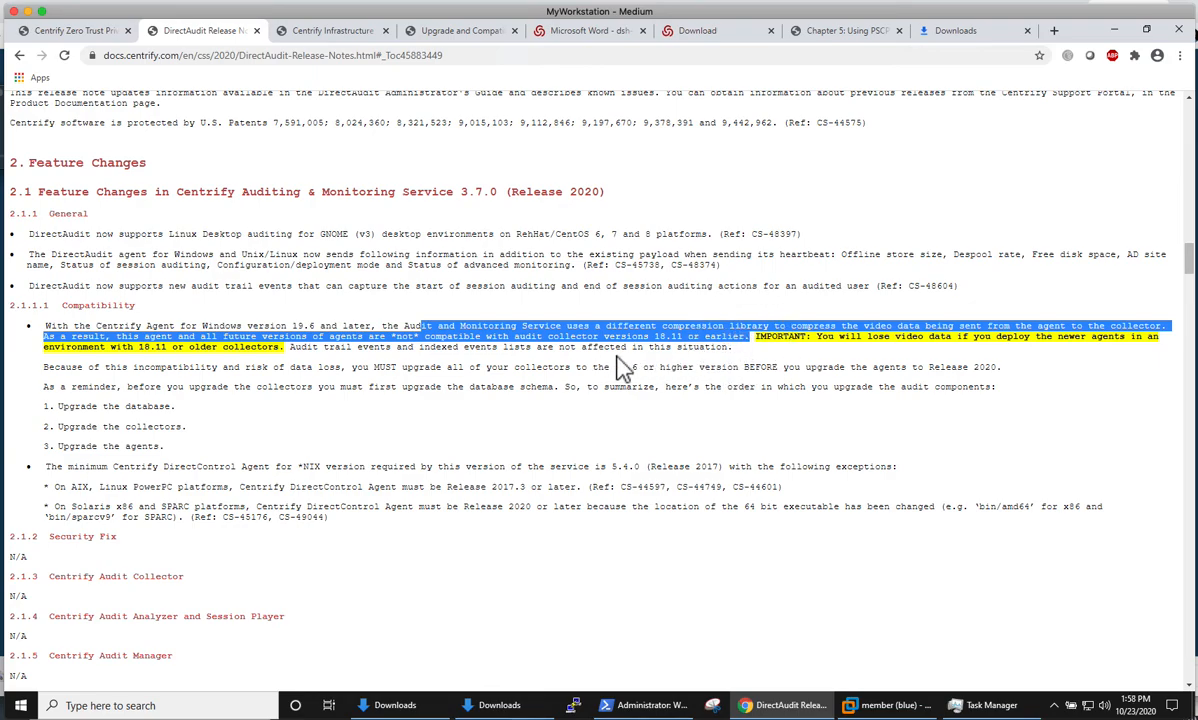